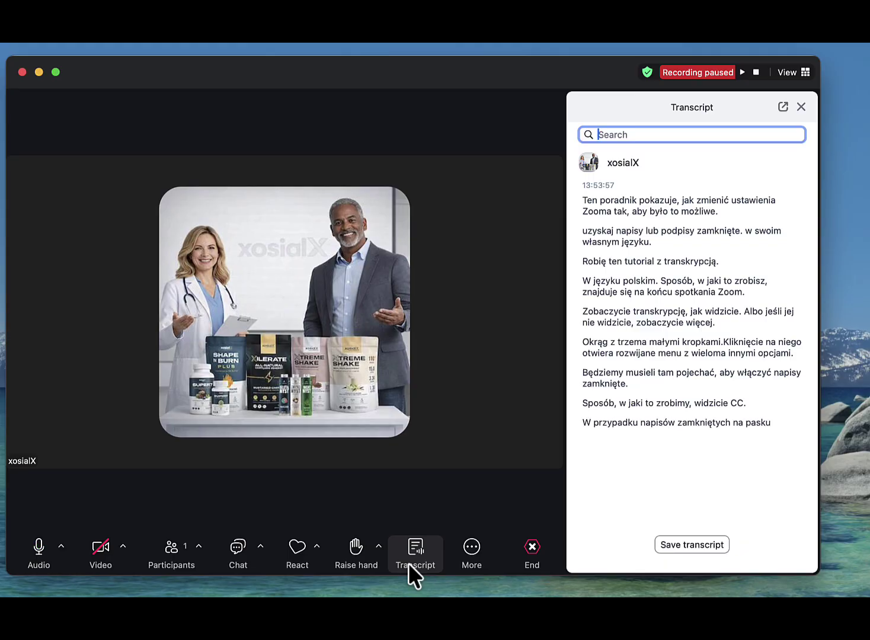
# - Show the Polish translated captions in the meeting and shrink the caption area to give the video more room
pyautogui.click(472, 546)
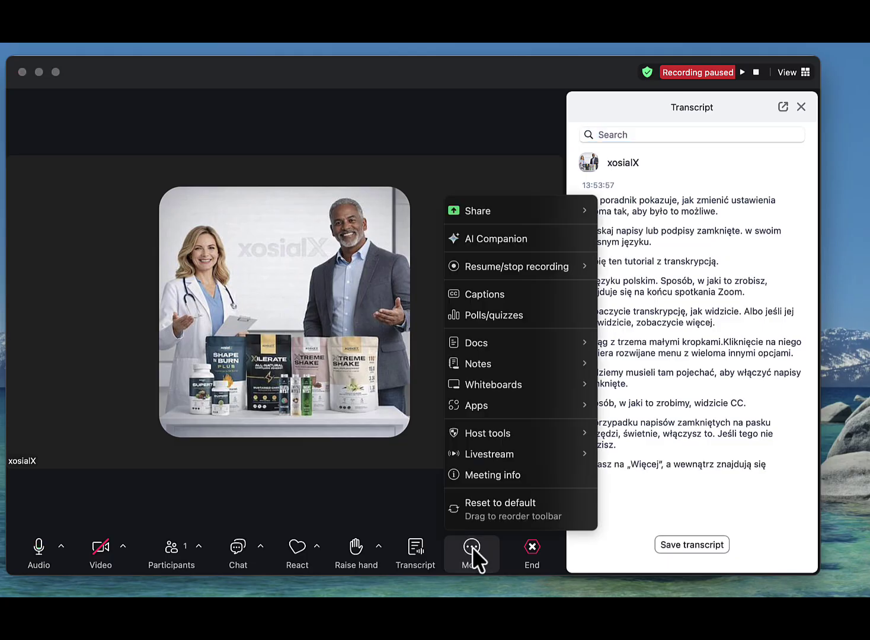
pyautogui.click(489, 293)
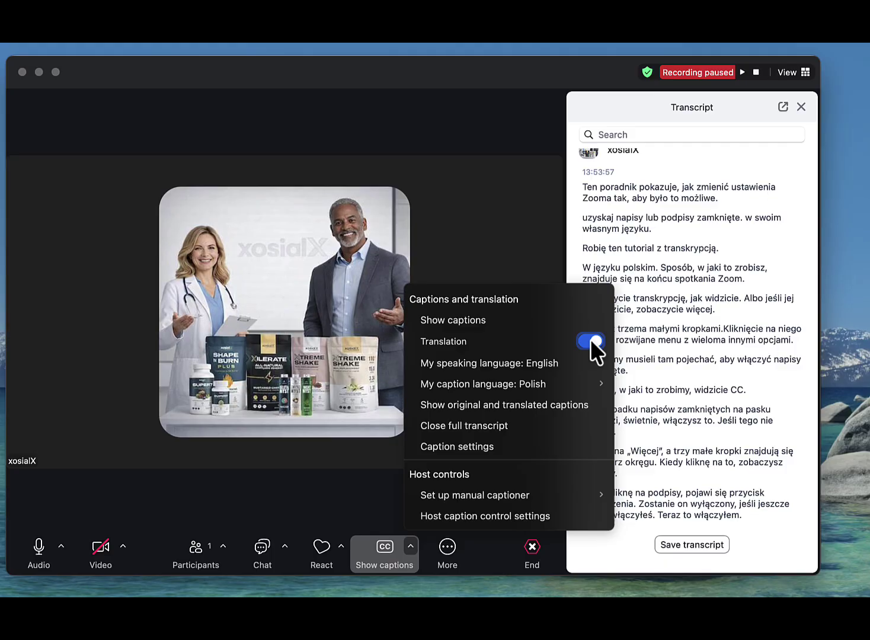
pyautogui.moveTo(547, 358)
pyautogui.moveTo(540, 386)
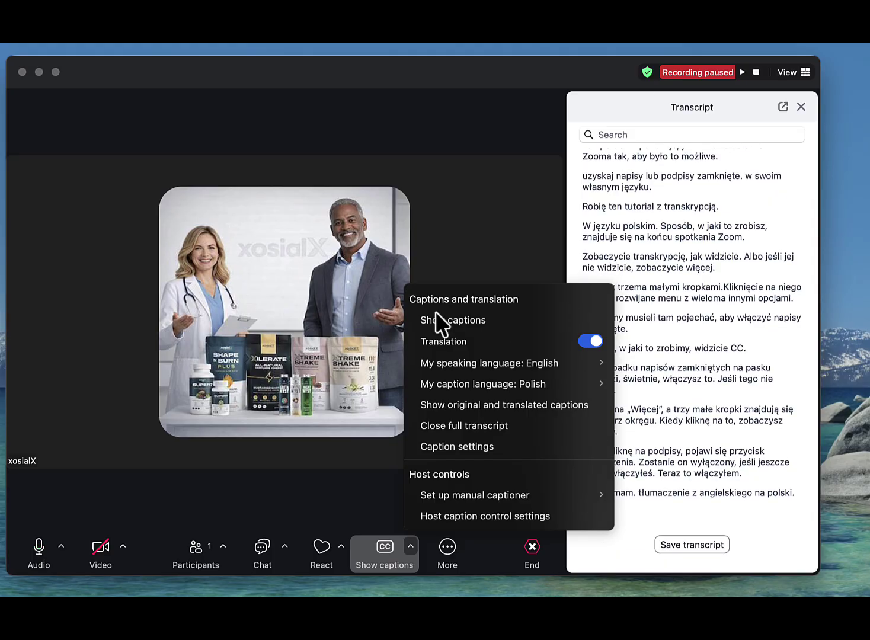
pyautogui.click(574, 304)
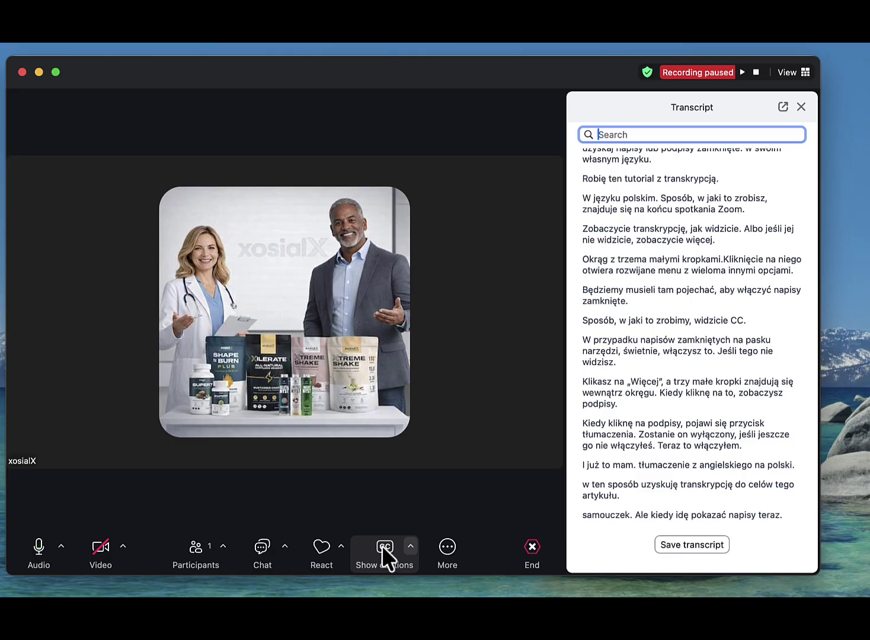
pyautogui.click(384, 546)
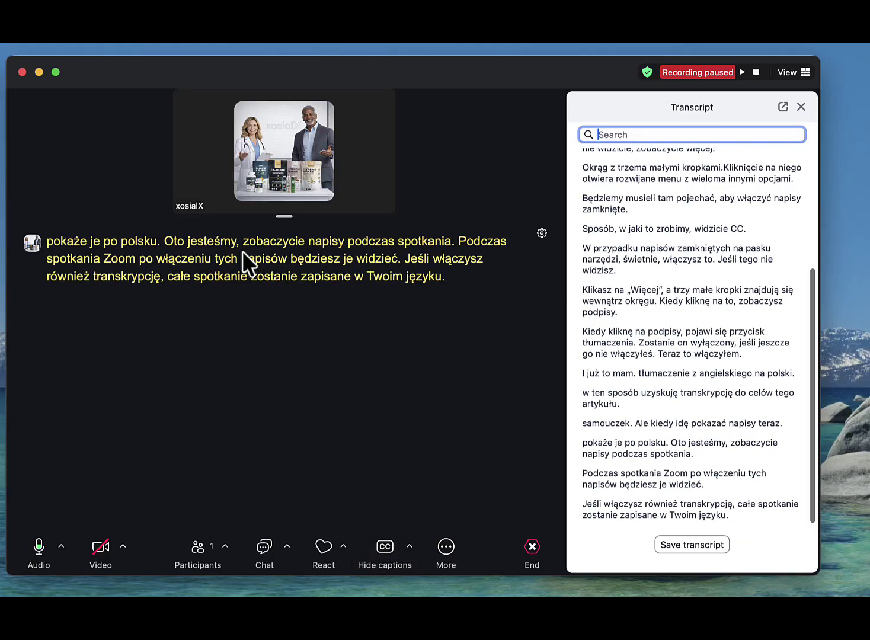
pyautogui.moveTo(282, 222); pyautogui.dragTo(288, 413)
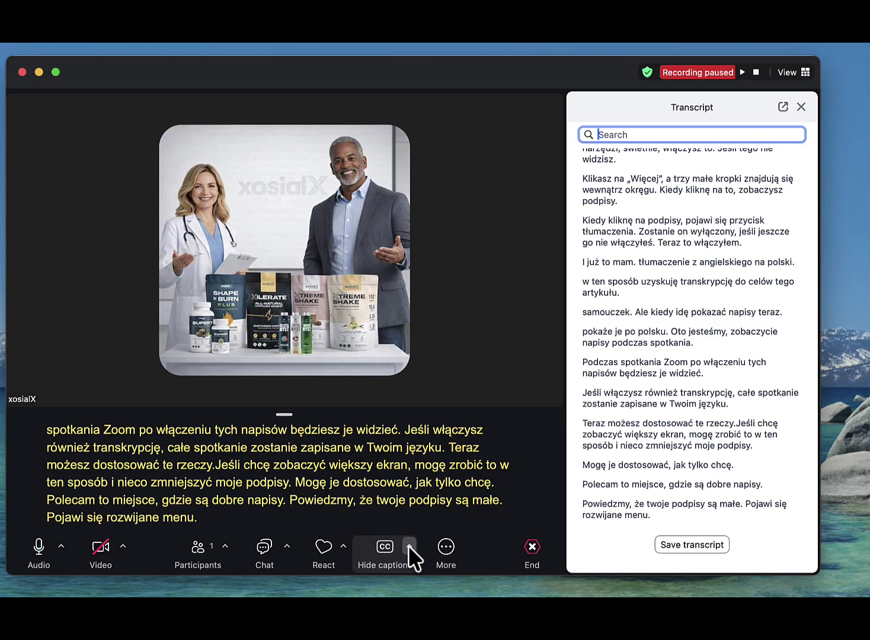
# - Enable the display of both original and translated captions, and enlarge the caption area
pyautogui.click(409, 543)
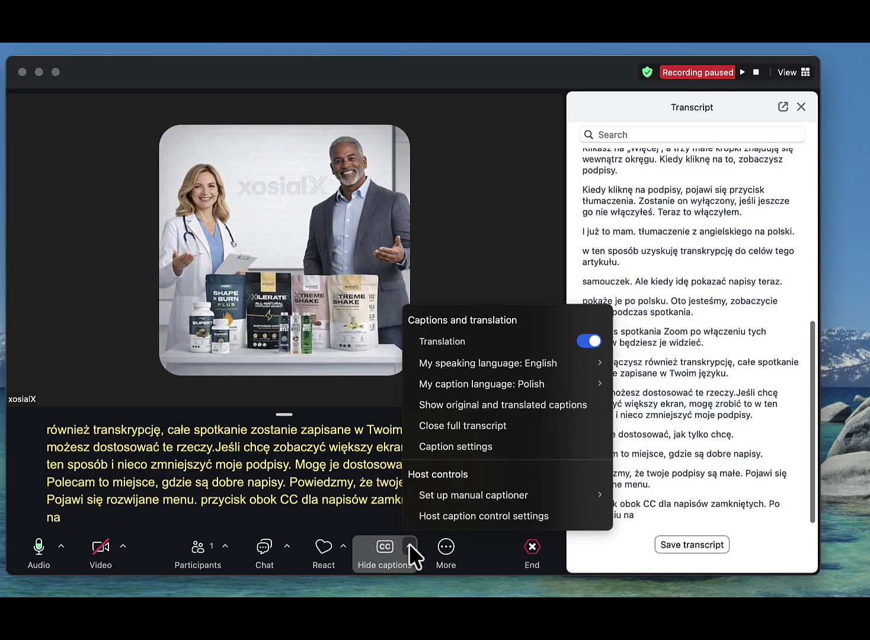
pyautogui.moveTo(482, 365)
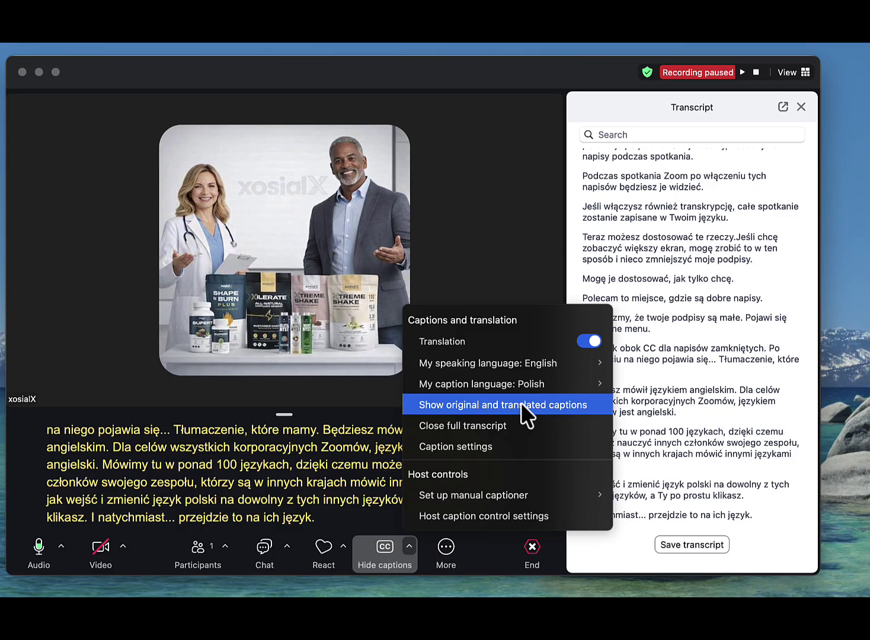
pyautogui.click(481, 405)
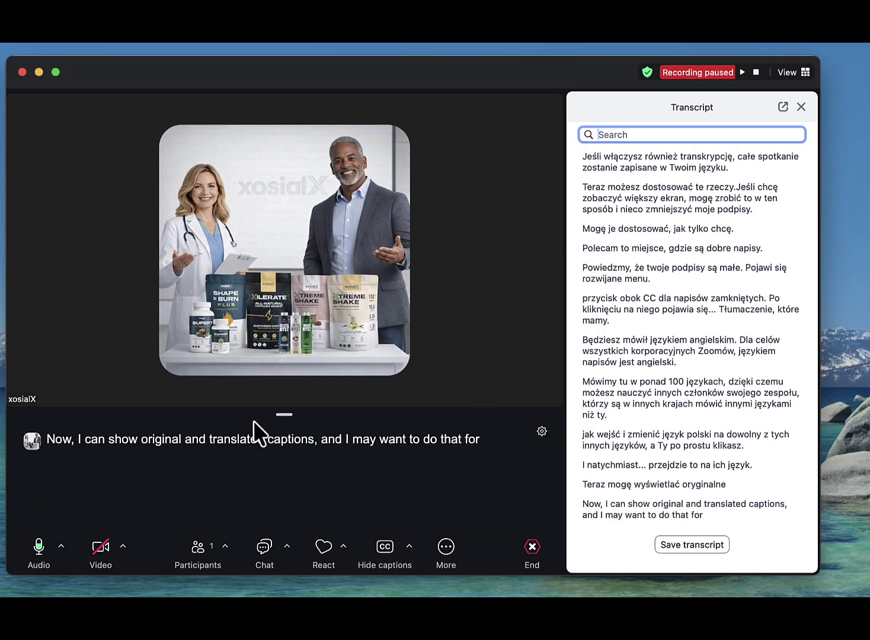
pyautogui.moveTo(283, 415); pyautogui.dragTo(295, 208)
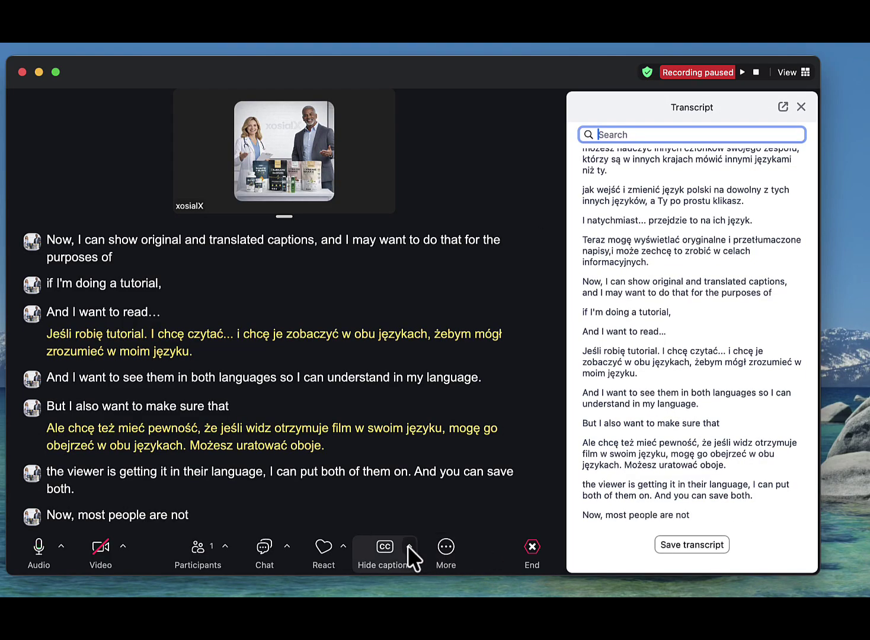
# - Turn off the combined display of original and translated captions
pyautogui.click(408, 546)
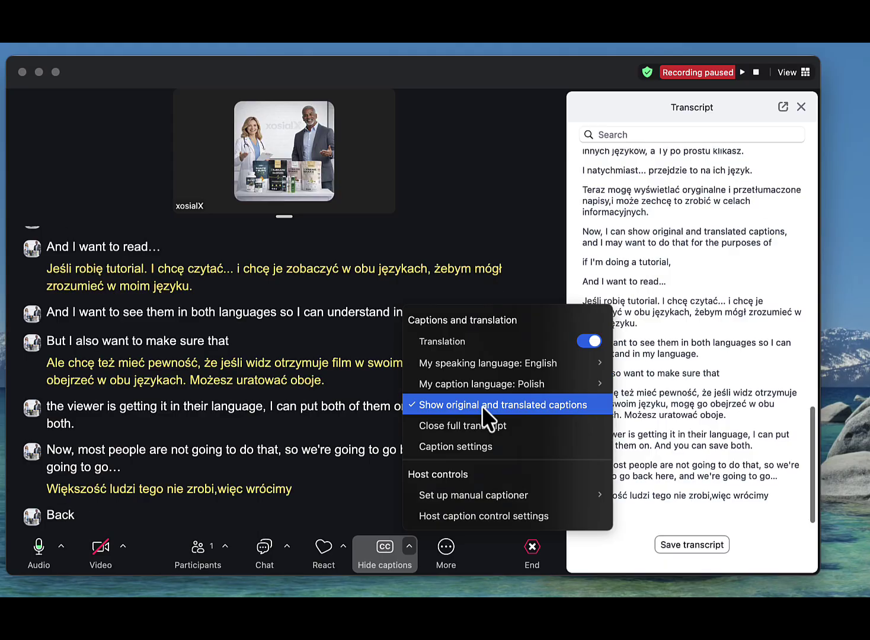
pyautogui.click(485, 403)
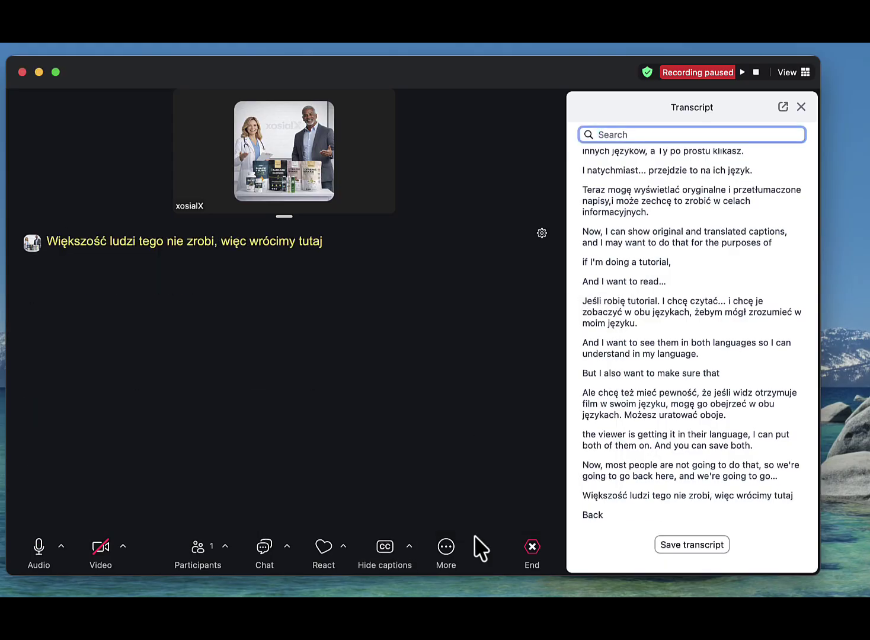
pyautogui.click(446, 545)
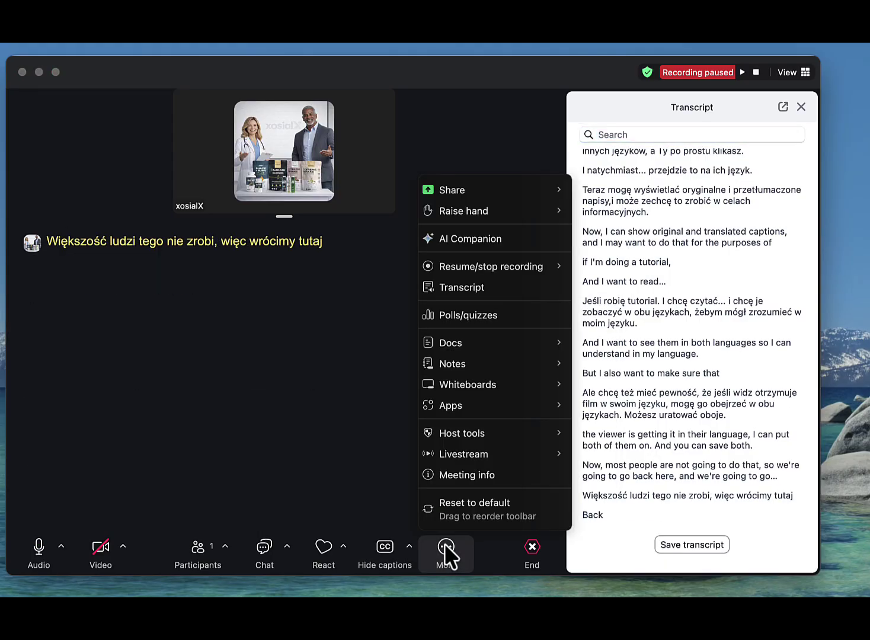
pyautogui.click(406, 549)
# - Open the caption settings and increase the caption font size to 23%, keeping the ArialMT font
pyautogui.click(410, 548)
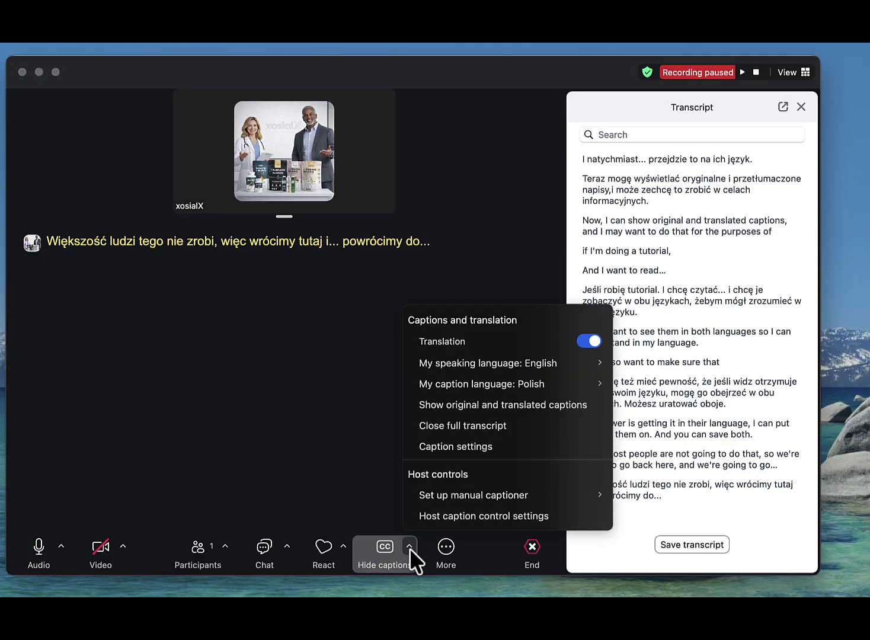
pyautogui.click(454, 447)
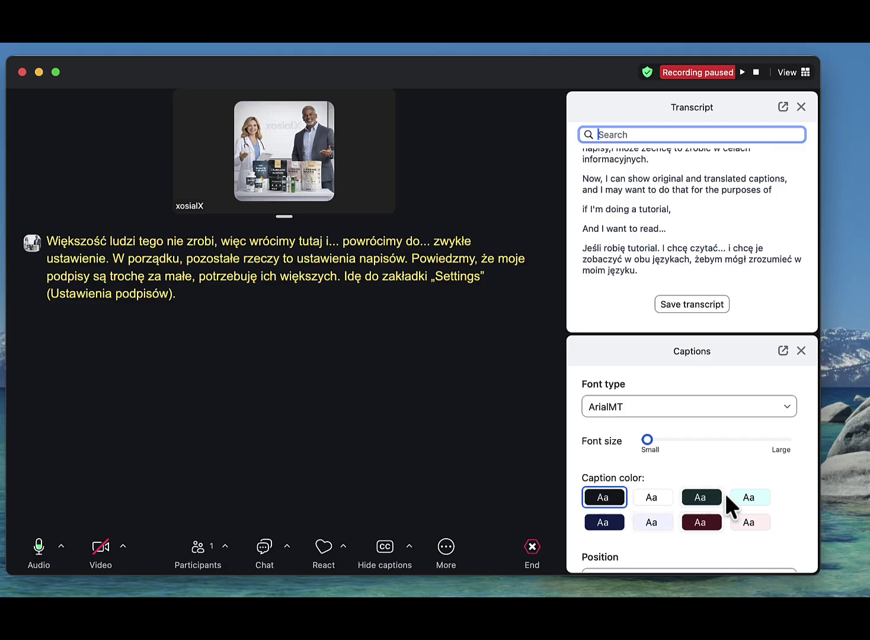
pyautogui.click(785, 405)
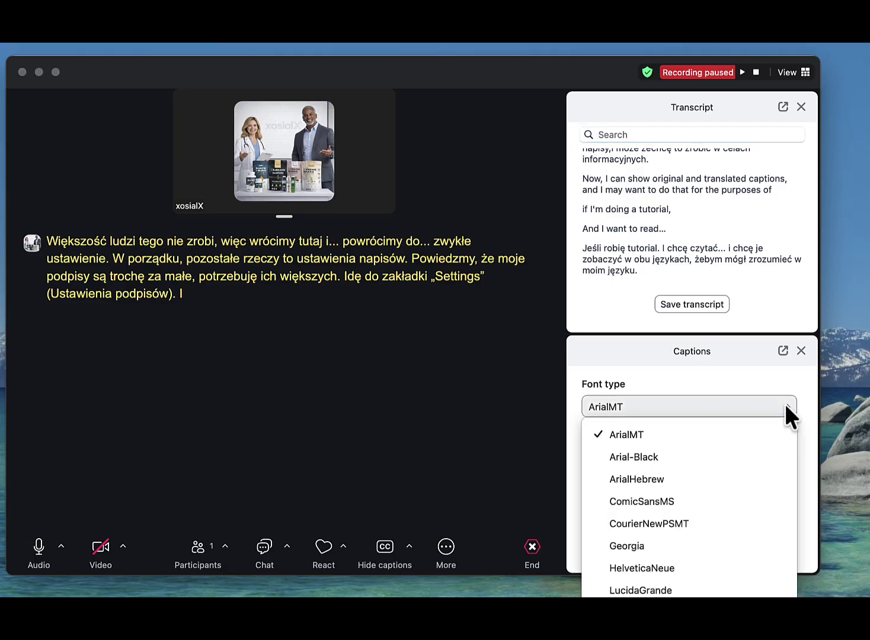
pyautogui.click(784, 405)
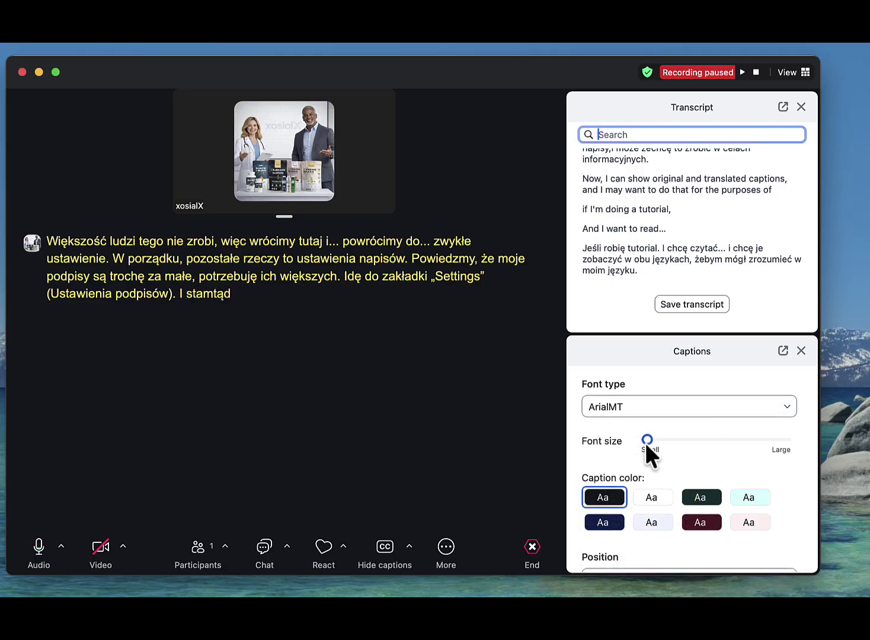
pyautogui.moveTo(648, 439); pyautogui.dragTo(674, 440)
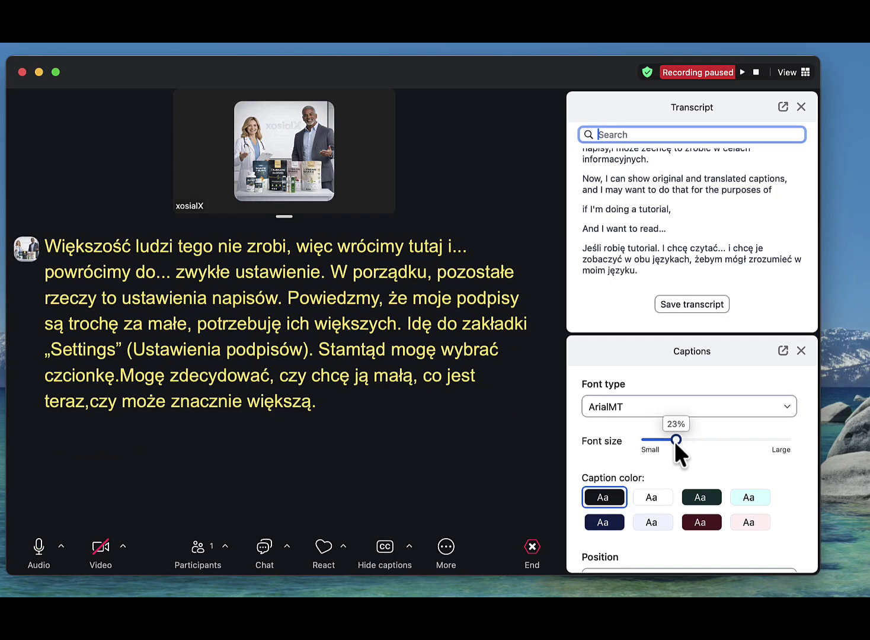
# - Try the dark red and dark blue caption colors, and restore the black one
pyautogui.click(702, 521)
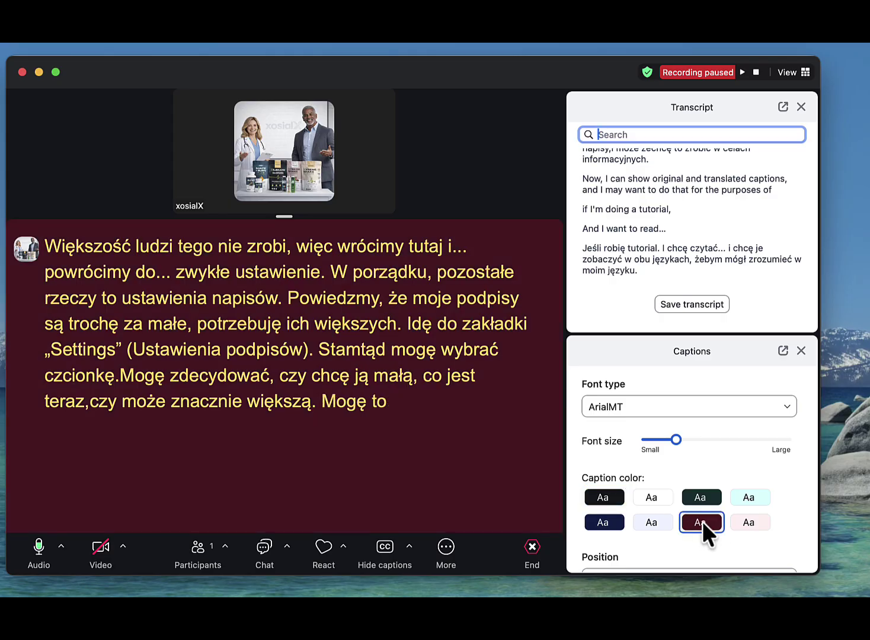
pyautogui.click(612, 524)
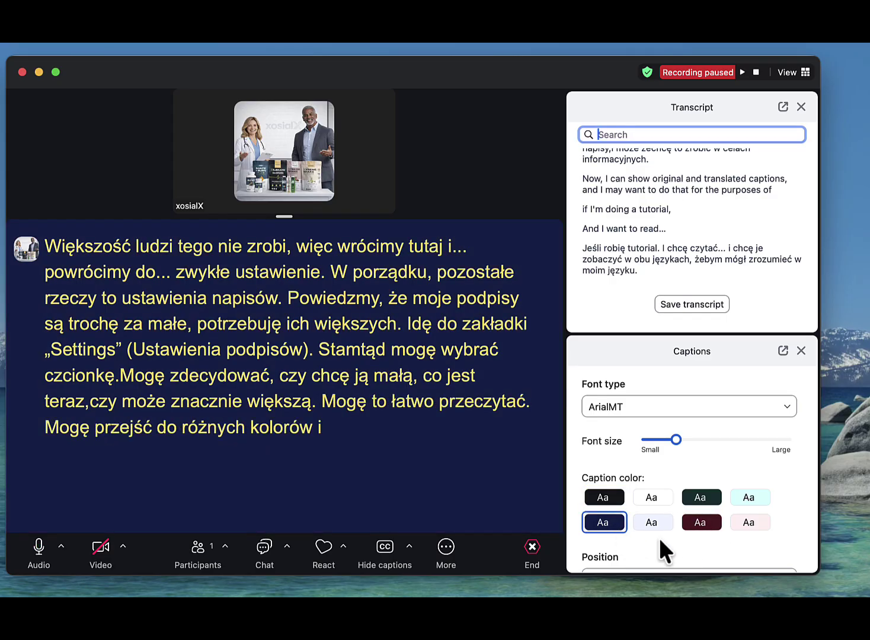
pyautogui.click(601, 497)
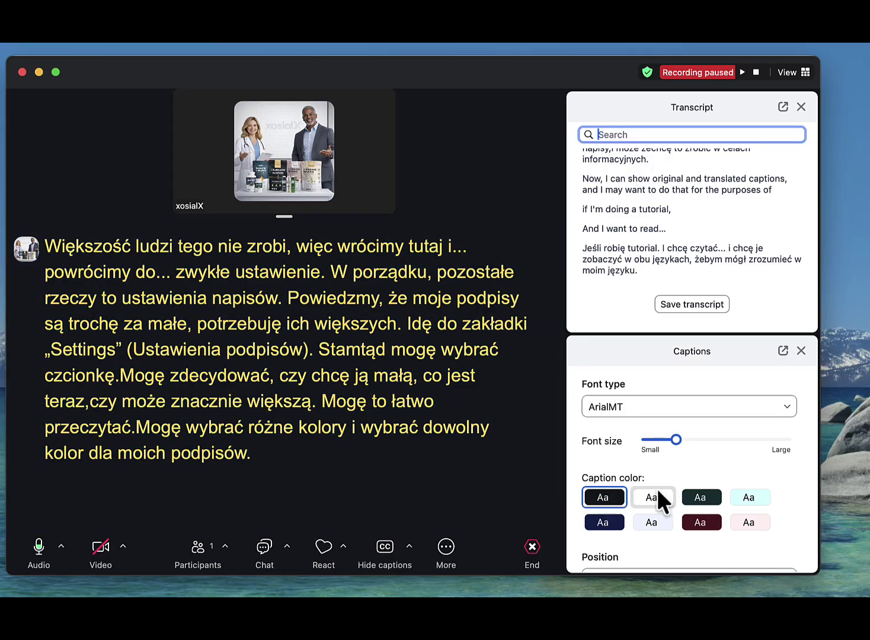
# - Set the caption position to Pop out overlay
pyautogui.scroll(-2, 656, 485)
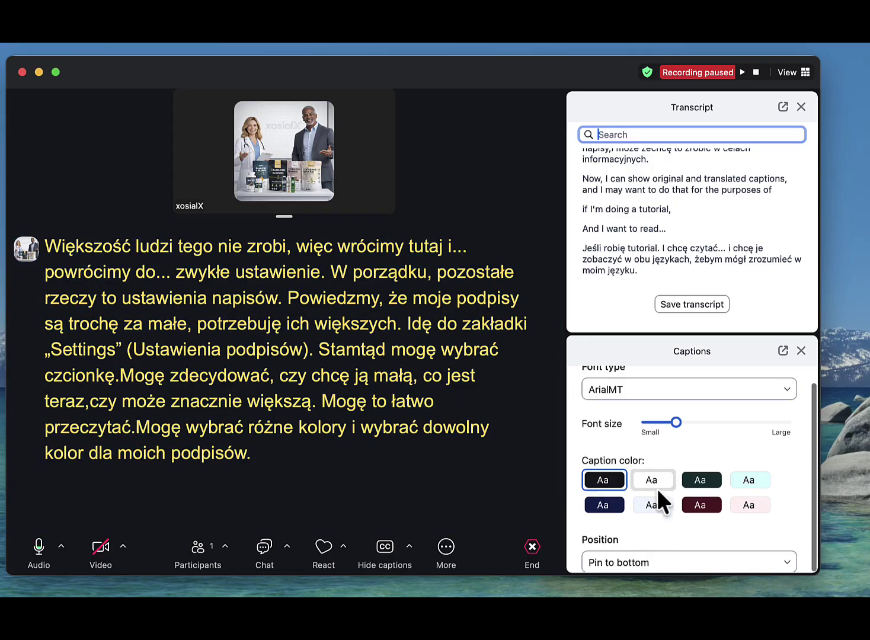
pyautogui.click(637, 561)
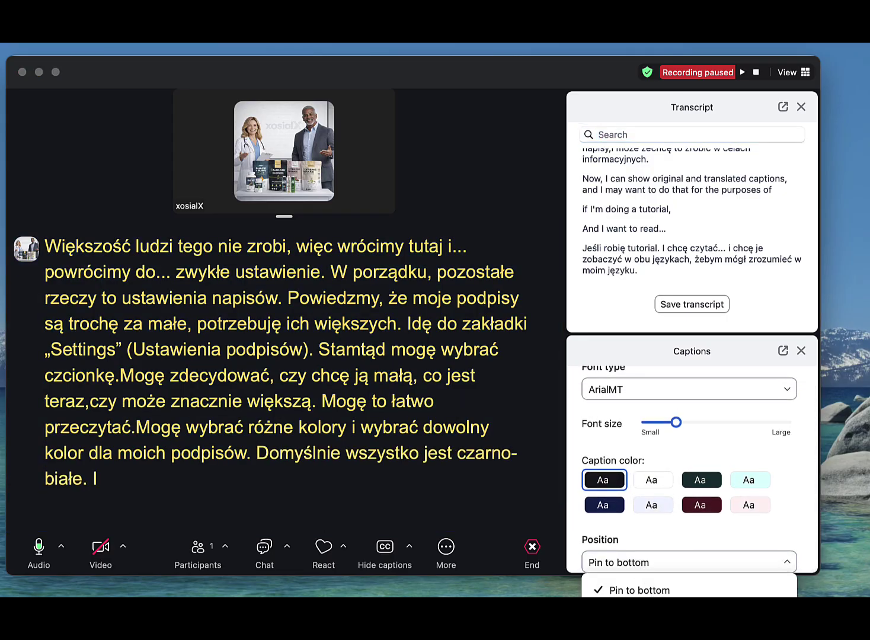
pyautogui.click(641, 611)
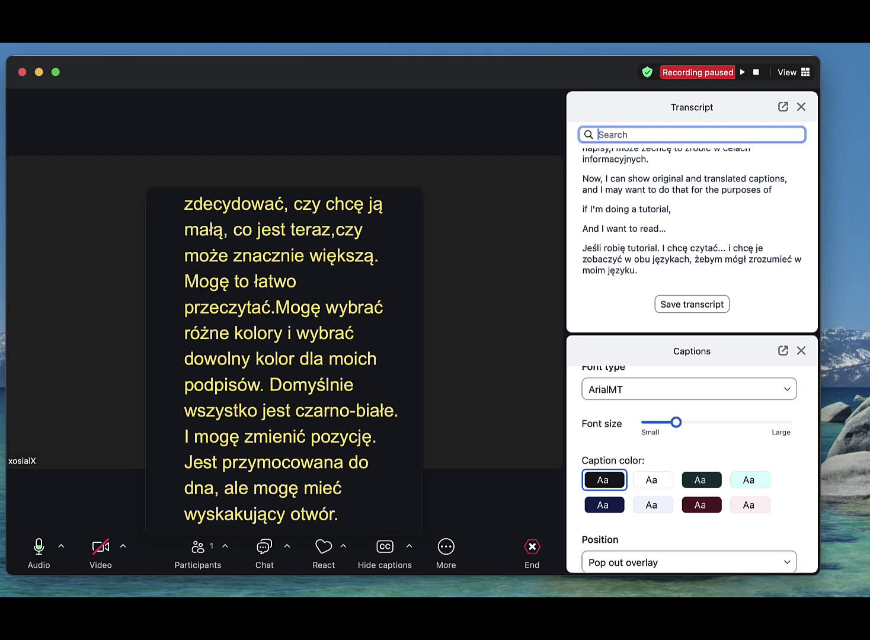
# - Set the caption position to Pin to bottom and shrink the caption area below the video
pyautogui.click(710, 559)
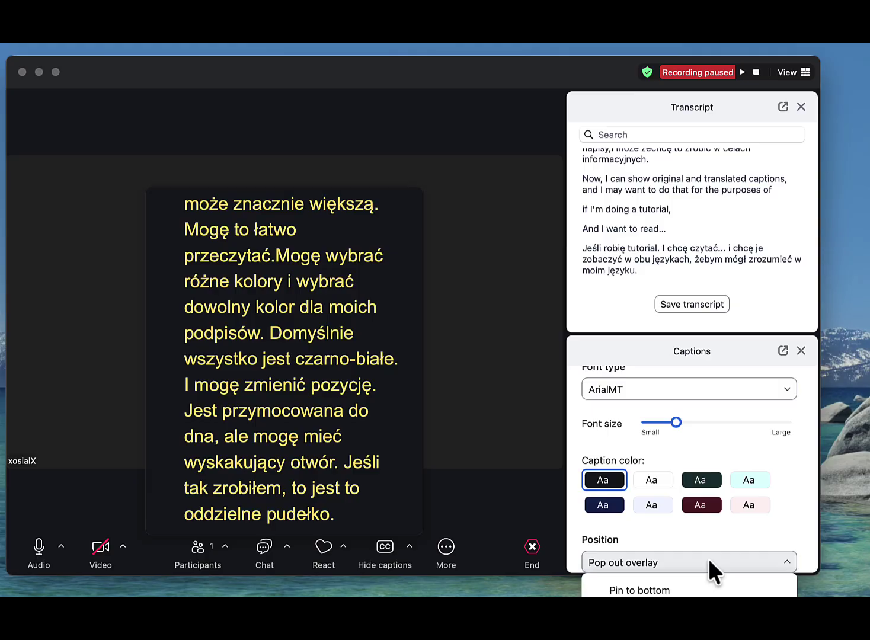
pyautogui.click(654, 591)
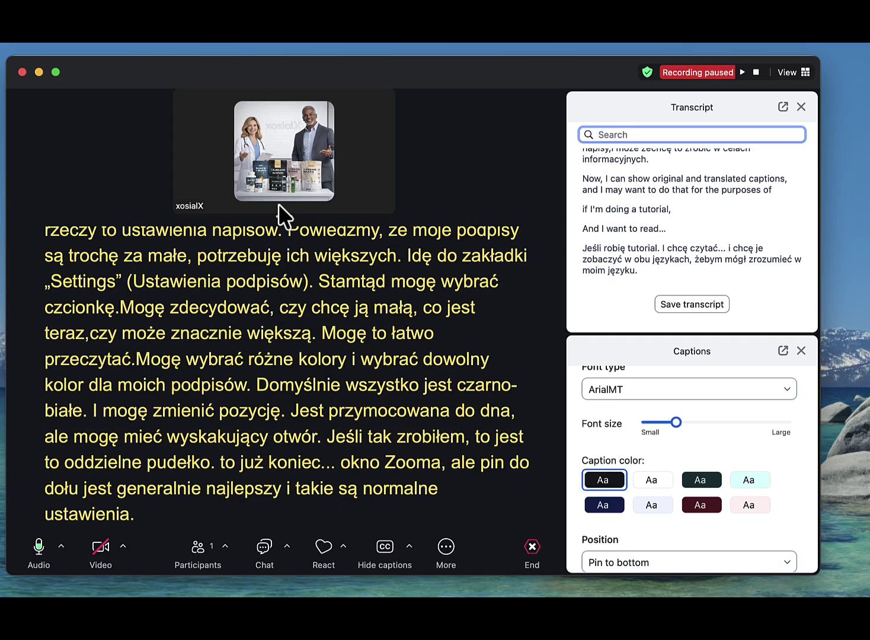
pyautogui.moveTo(282, 209); pyautogui.dragTo(324, 382)
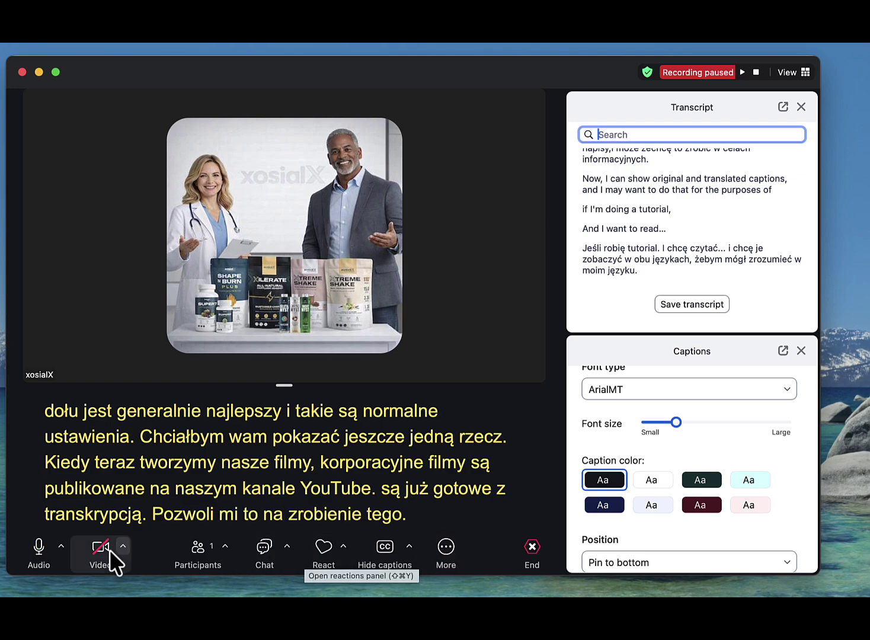
# - Share the Google Chrome window in the meeting with the Content only layout
pyautogui.click(446, 548)
pyautogui.moveTo(510, 183)
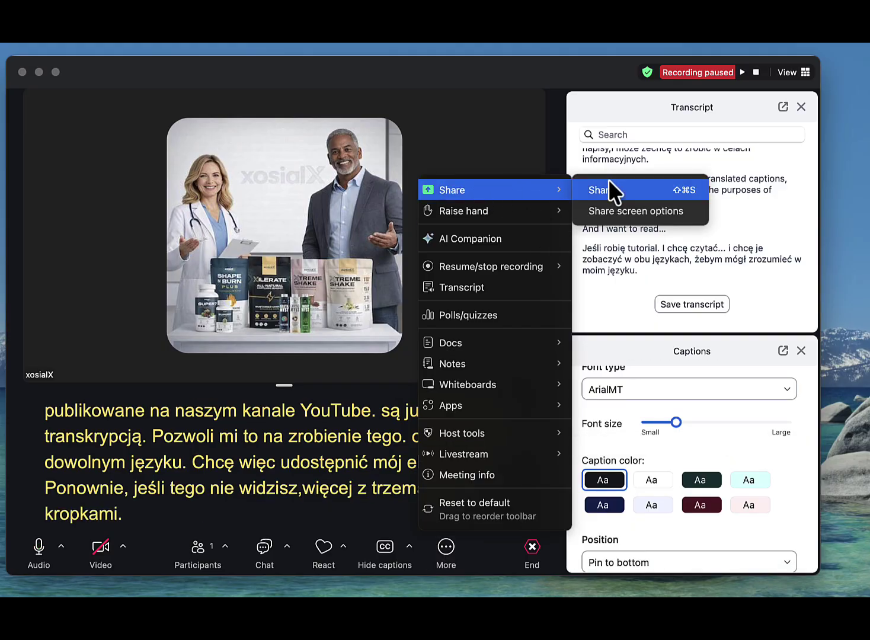
pyautogui.click(631, 213)
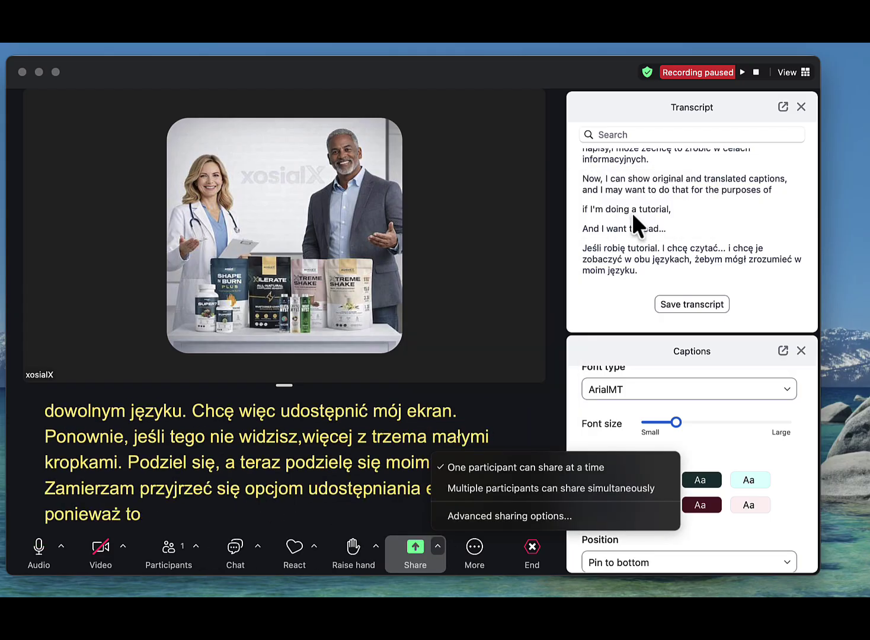
pyautogui.click(531, 222)
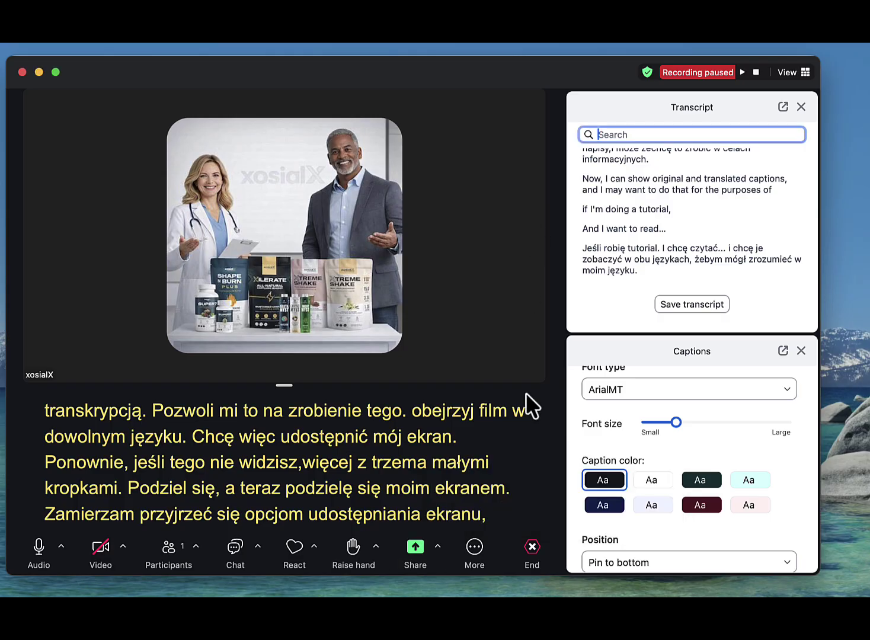
pyautogui.click(414, 545)
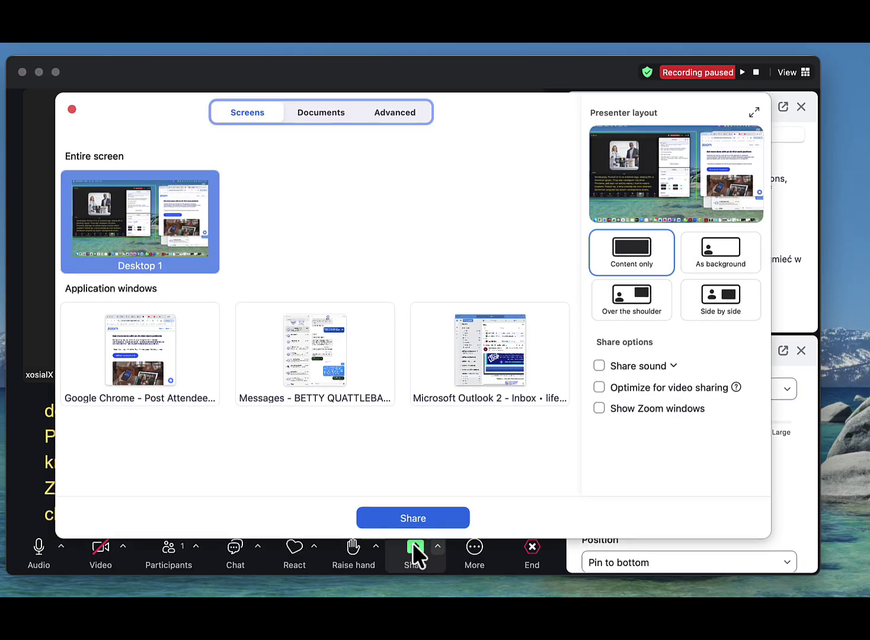
pyautogui.click(136, 348)
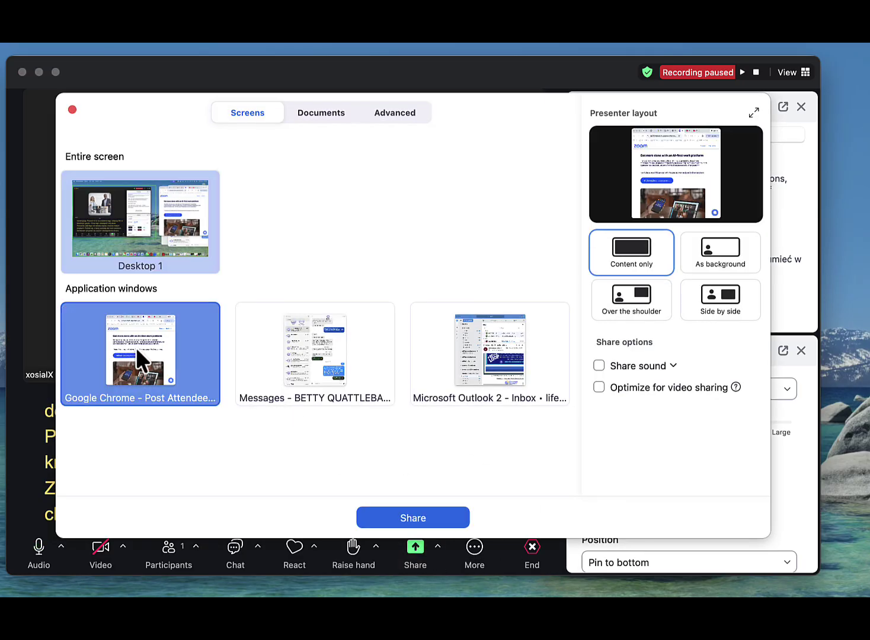
pyautogui.click(418, 516)
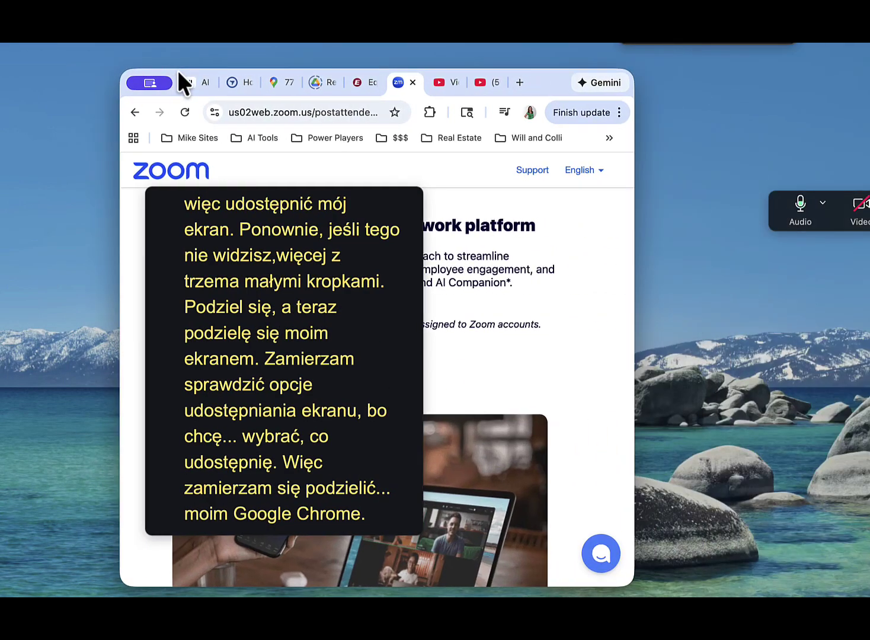
# - Move the shared Chrome window to the screen's upper-left corner and enlarge it to fill the screen
pyautogui.moveTo(529, 70); pyautogui.dragTo(431, 50)
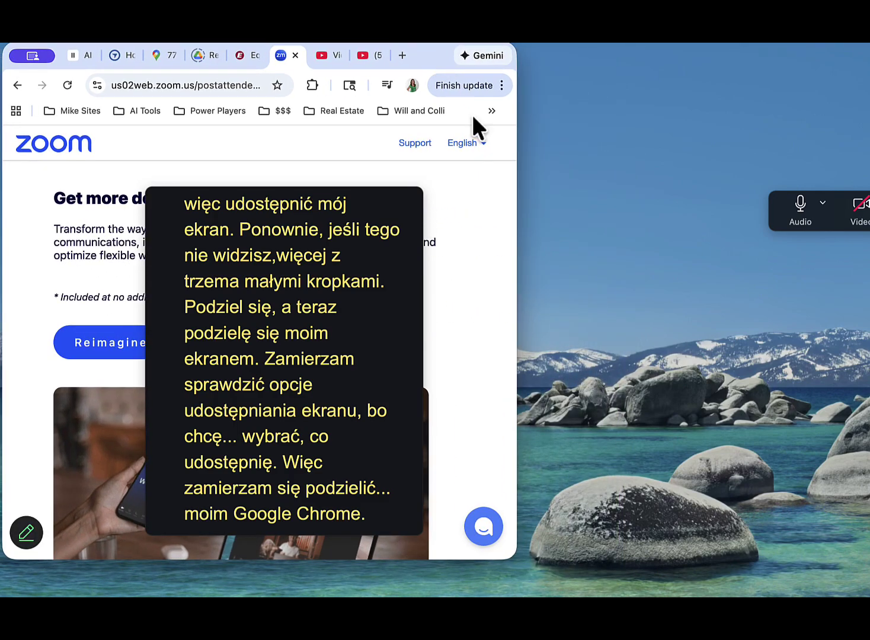
pyautogui.moveTo(519, 561); pyautogui.dragTo(867, 595)
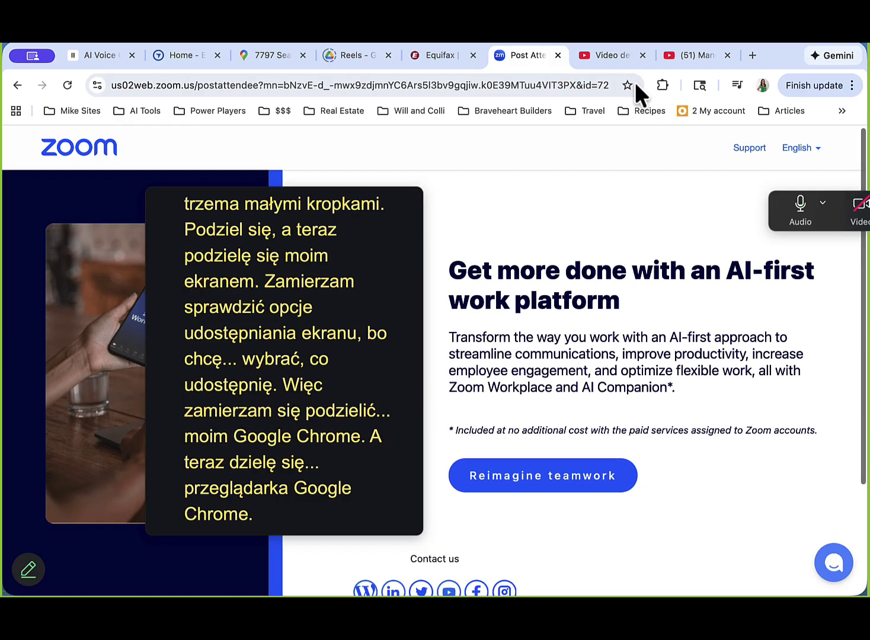
# - Show the Mangosteen Product Training video on YouTube, shift the floating captions off the player controls and turn on the video's subtitles
pyautogui.click(685, 56)
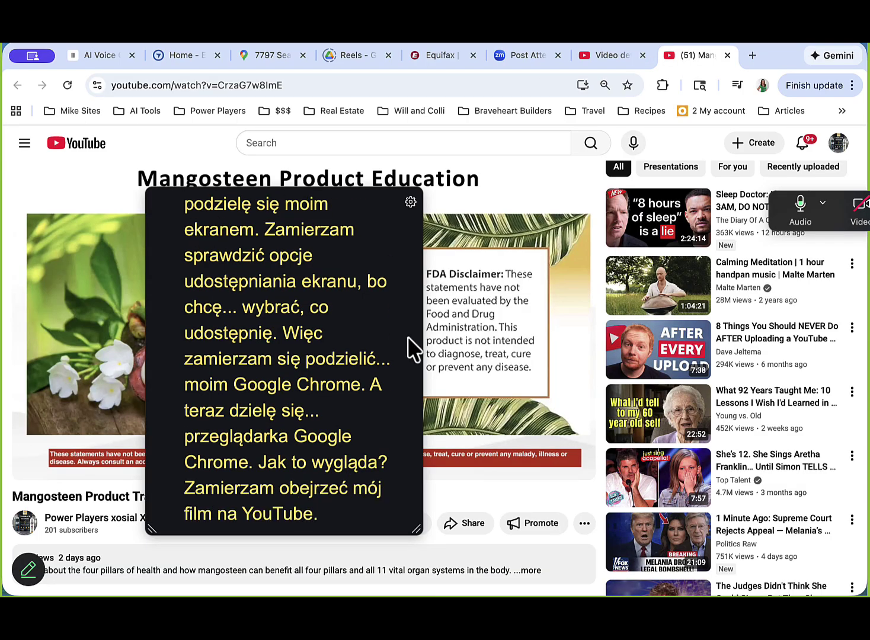
pyautogui.moveTo(152, 206); pyautogui.dragTo(175, 81)
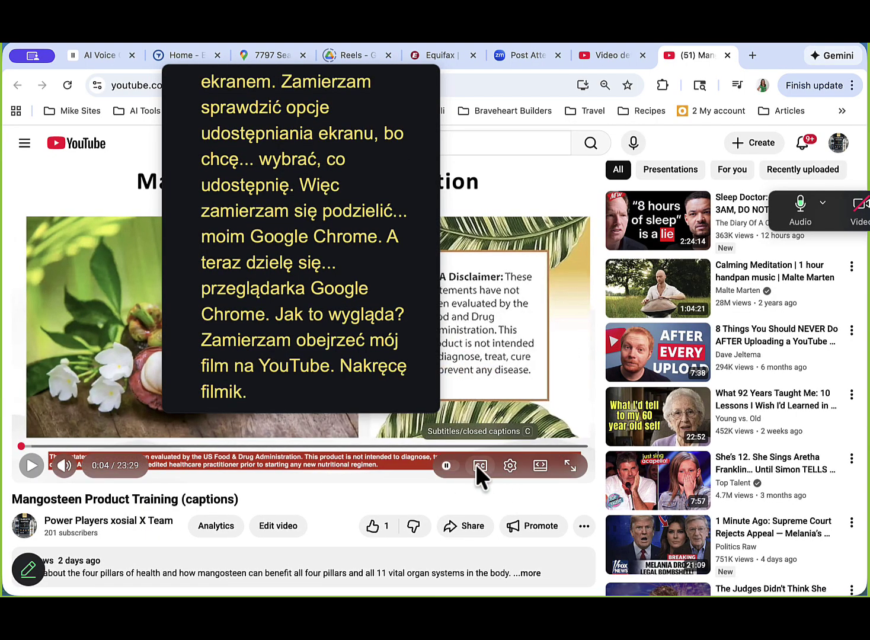
pyautogui.click(479, 463)
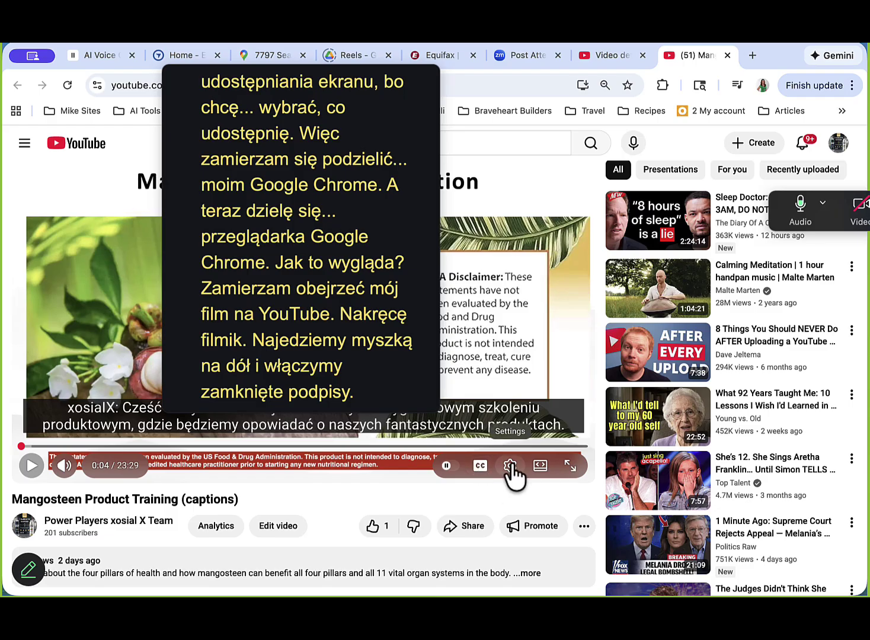
# - Set the YouTube video's subtitles to auto-translate into Polish, keeping the floating Zoom captions clear of the settings
pyautogui.click(510, 466)
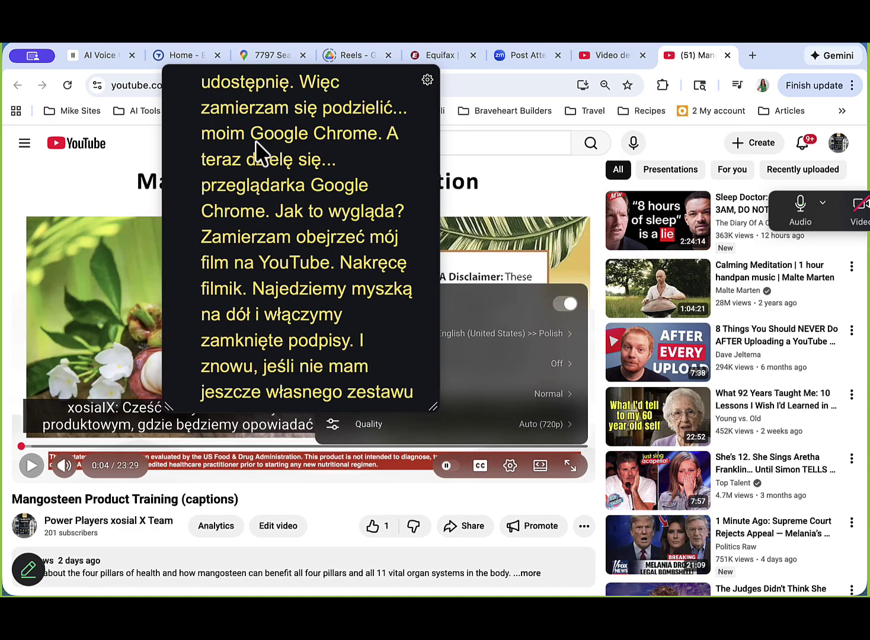
pyautogui.moveTo(422, 64); pyautogui.dragTo(219, 61)
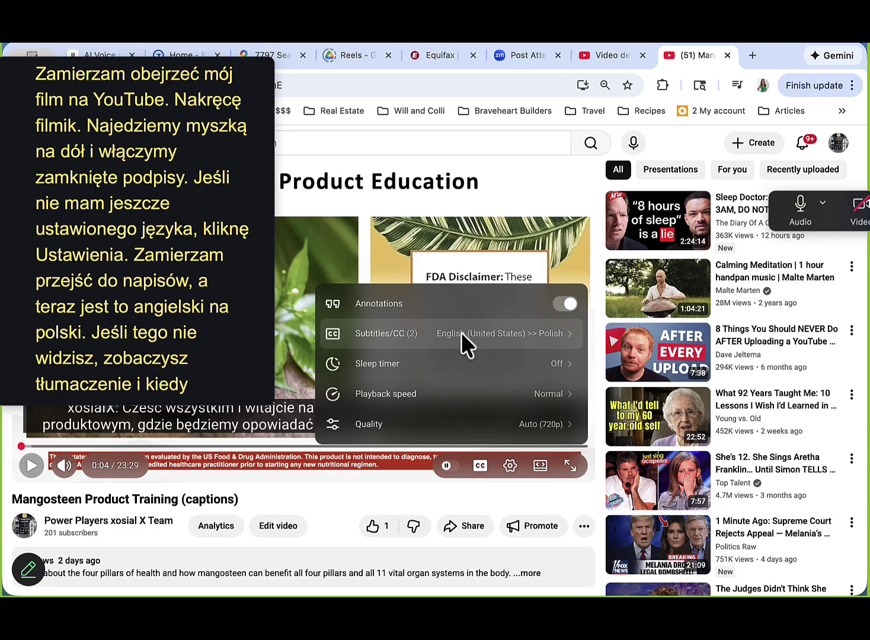
pyautogui.click(571, 338)
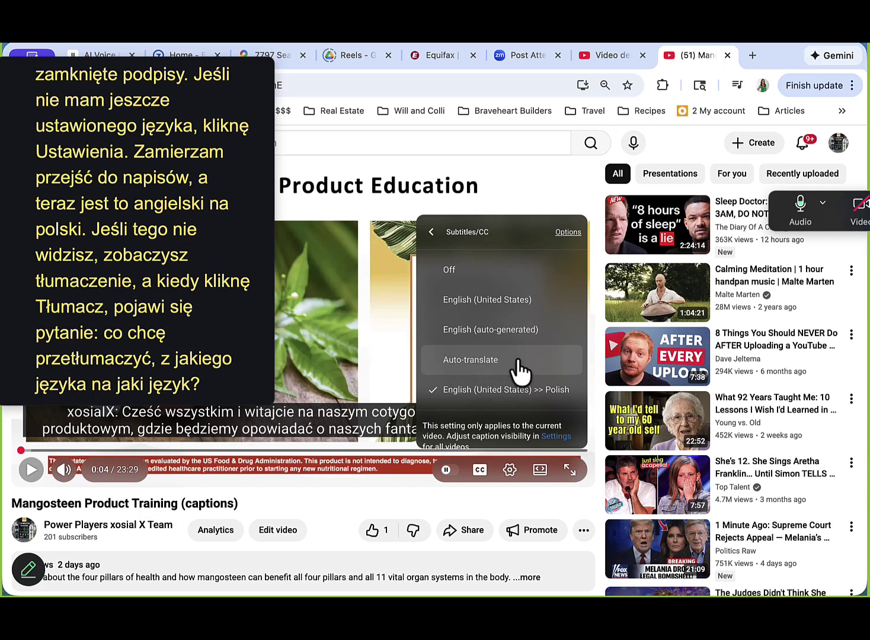
pyautogui.click(517, 361)
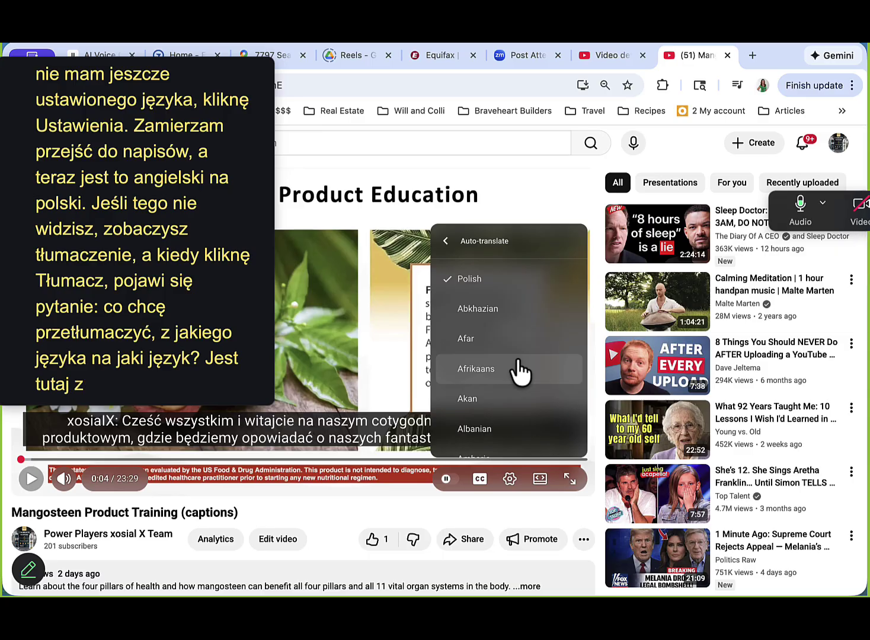
pyautogui.click(478, 275)
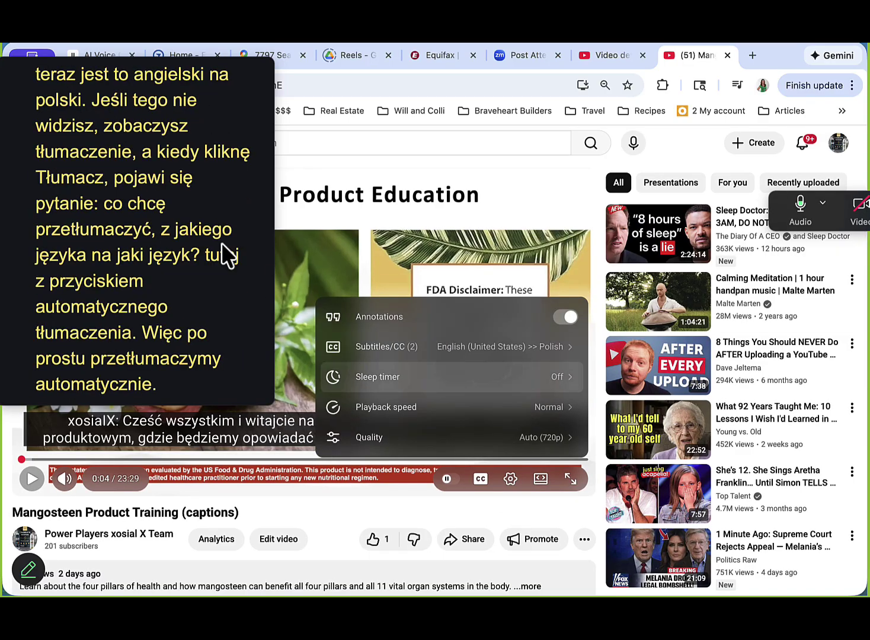
pyautogui.click(521, 199)
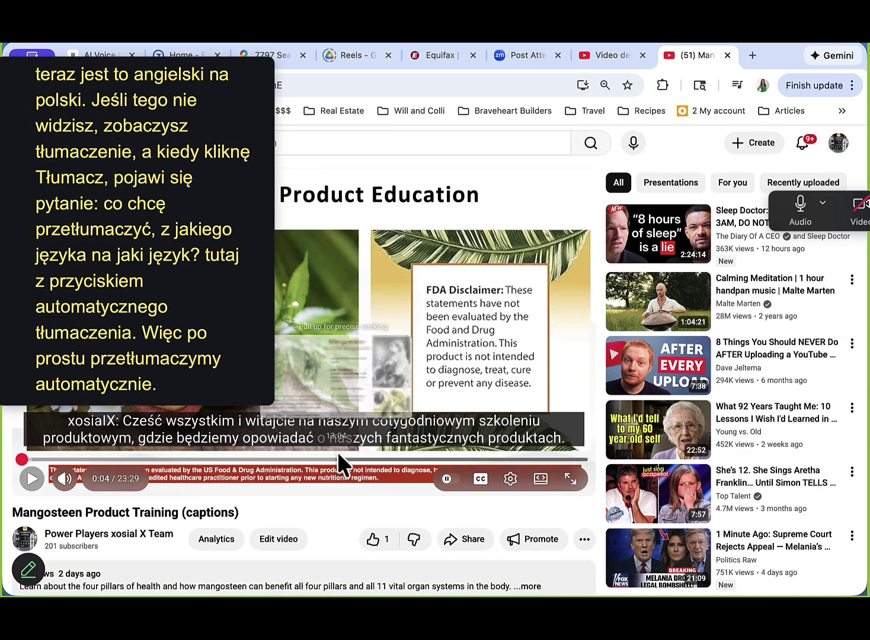
# - Play a few seconds of the video to view its Polish subtitles, moving the floating captions out of the way
pyautogui.moveTo(249, 68); pyautogui.dragTo(334, 24)
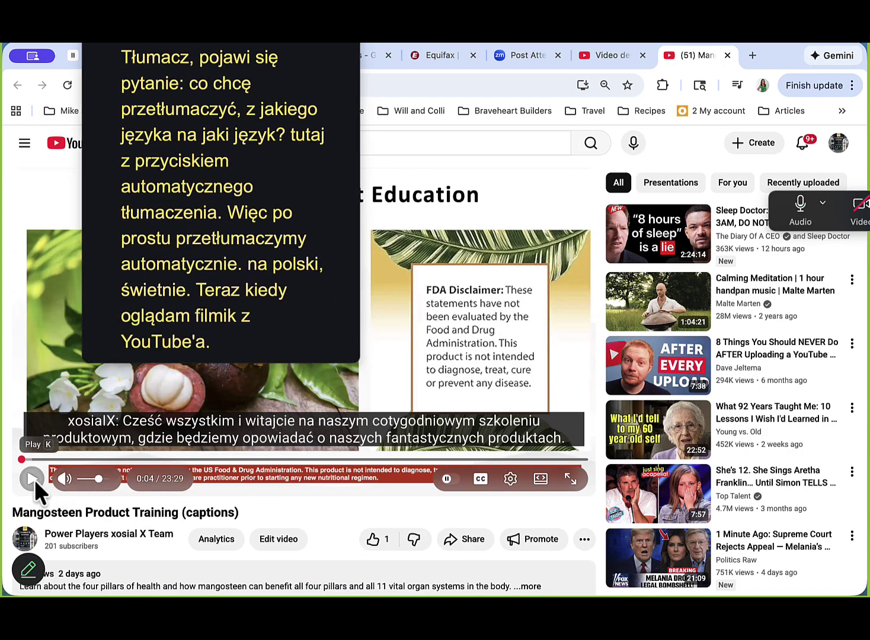
pyautogui.click(33, 479)
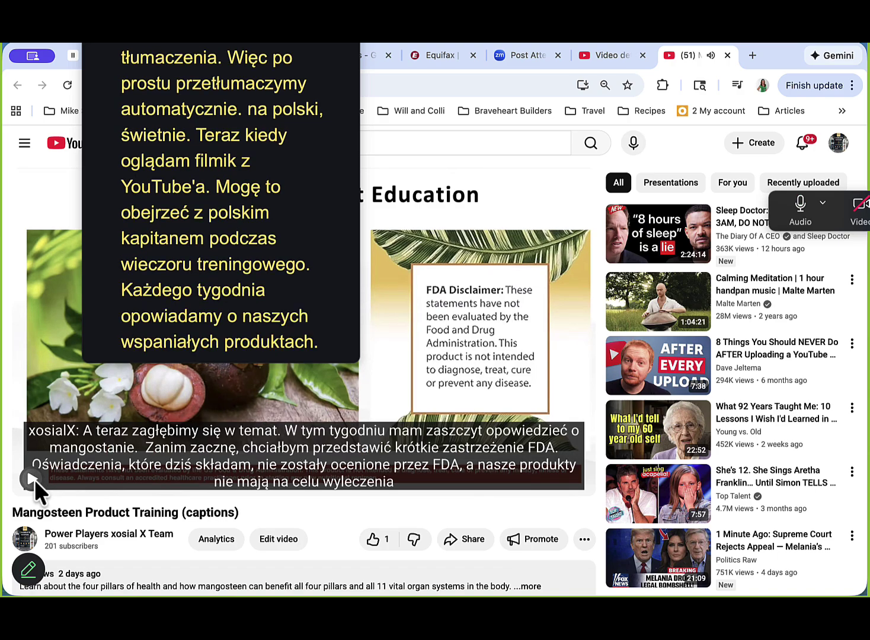
pyautogui.moveTo(320, 43); pyautogui.dragTo(321, 100)
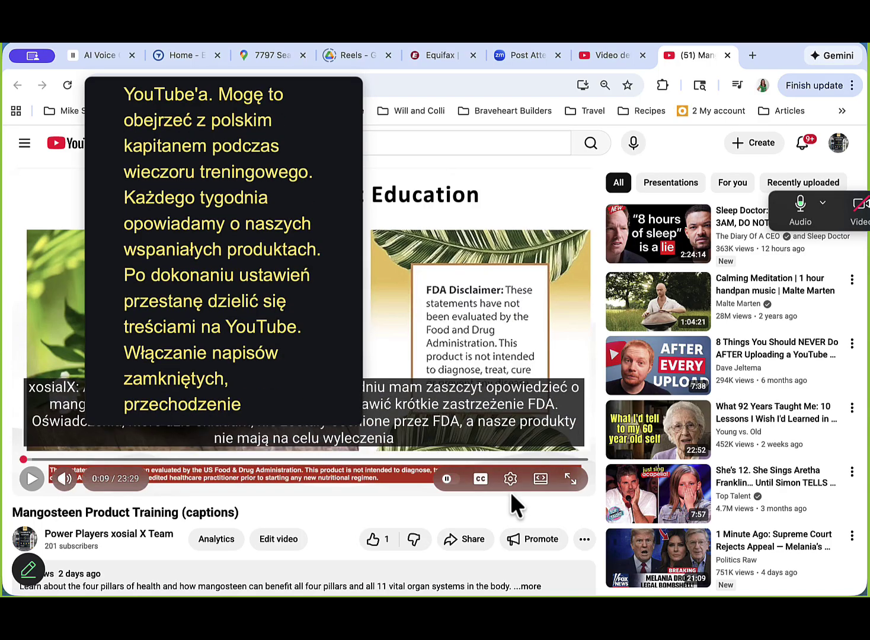
# - Toggle the video's subtitles off and on and review the Auto-translate option in its Subtitles/CC settings
pyautogui.click(482, 475)
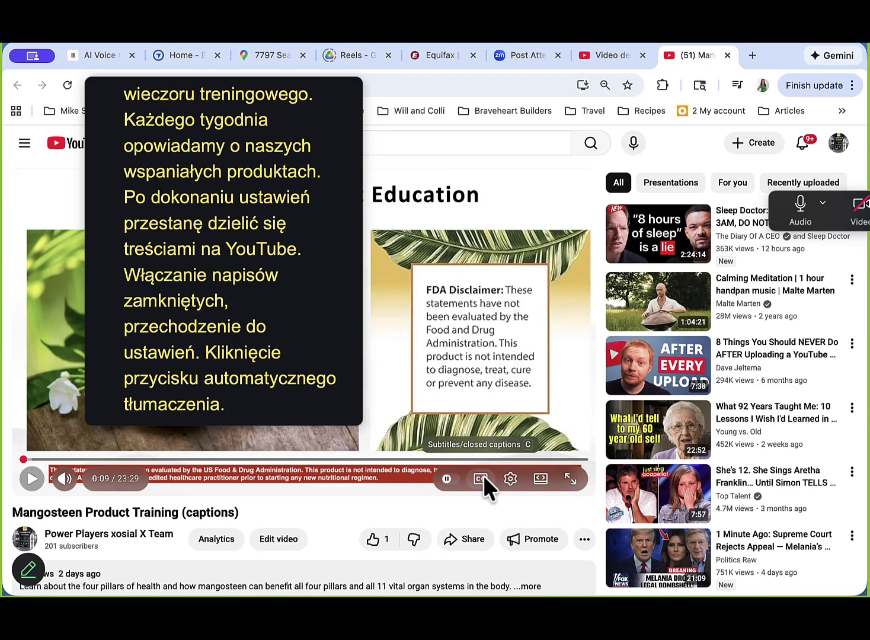
pyautogui.click(483, 475)
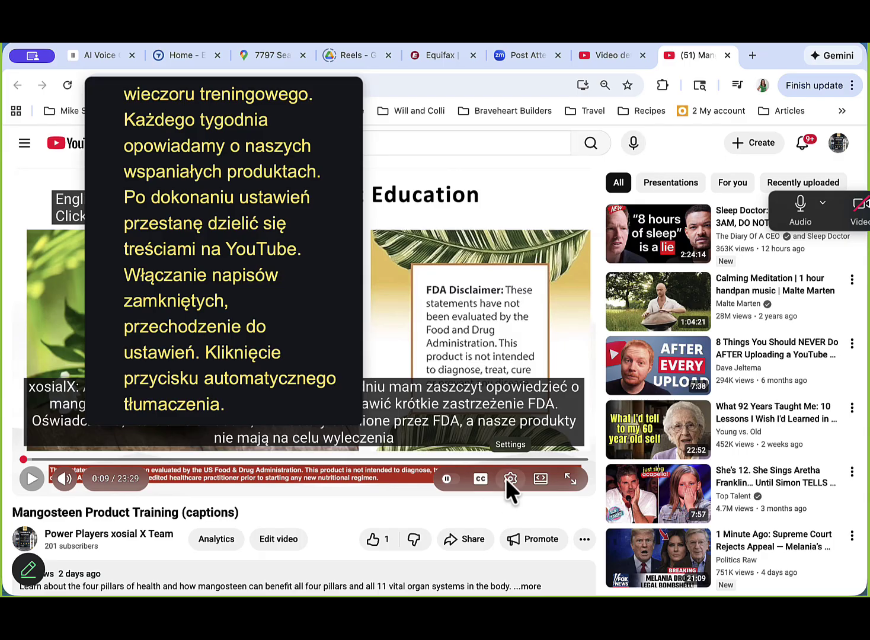
pyautogui.click(508, 479)
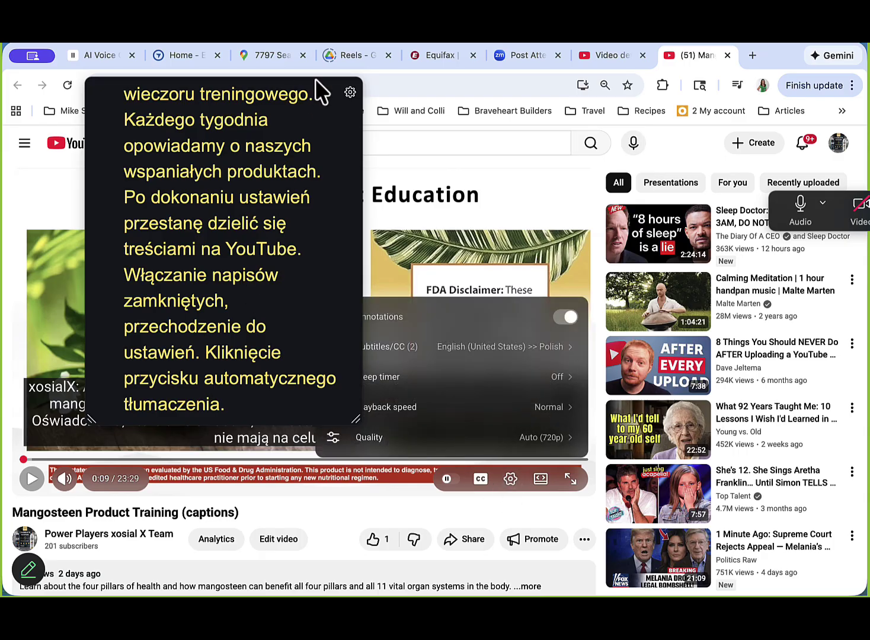
pyautogui.moveTo(315, 79); pyautogui.dragTo(242, 65)
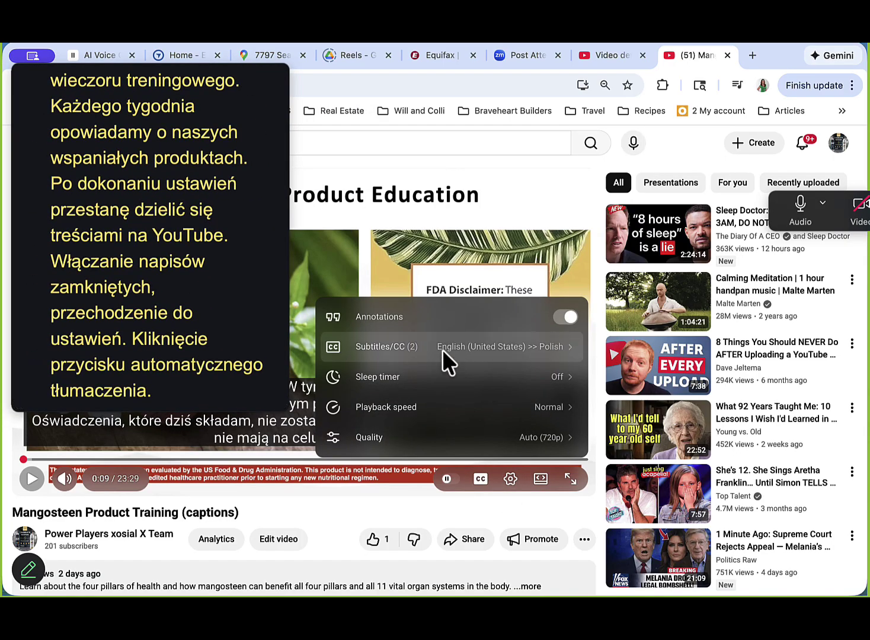
pyautogui.click(459, 348)
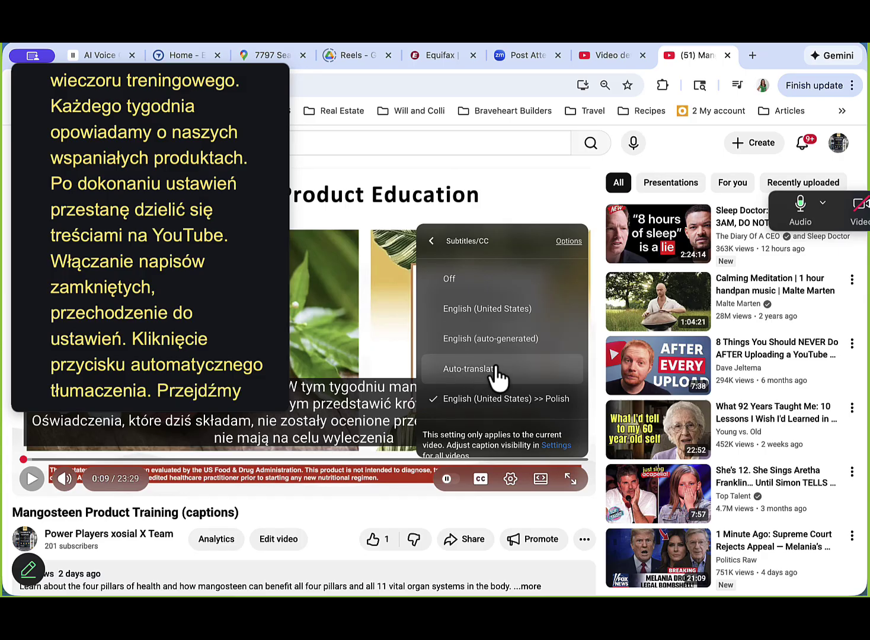
pyautogui.click(418, 504)
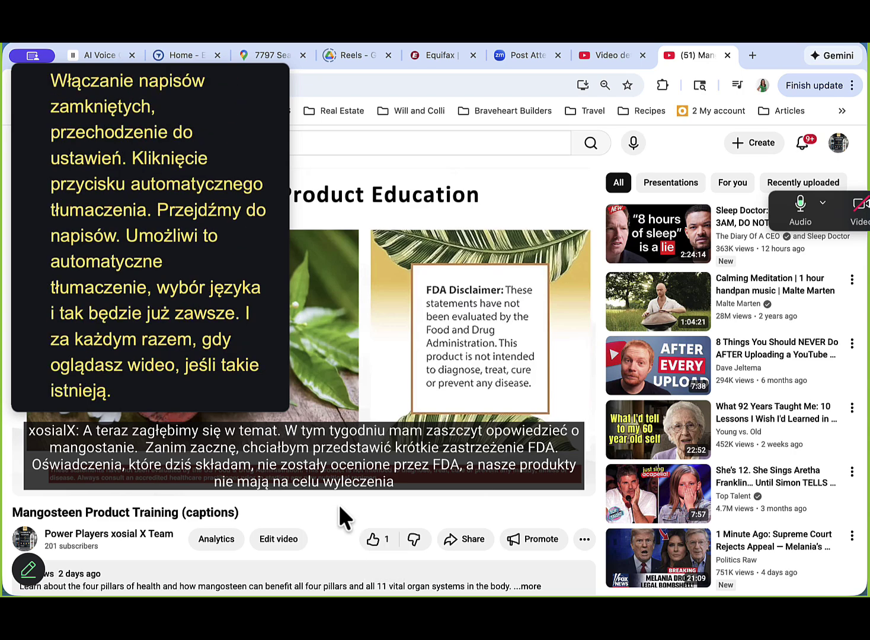
# - Stop sharing the Chrome window and close the Captions settings below the meeting transcript
pyautogui.moveTo(408, 495)
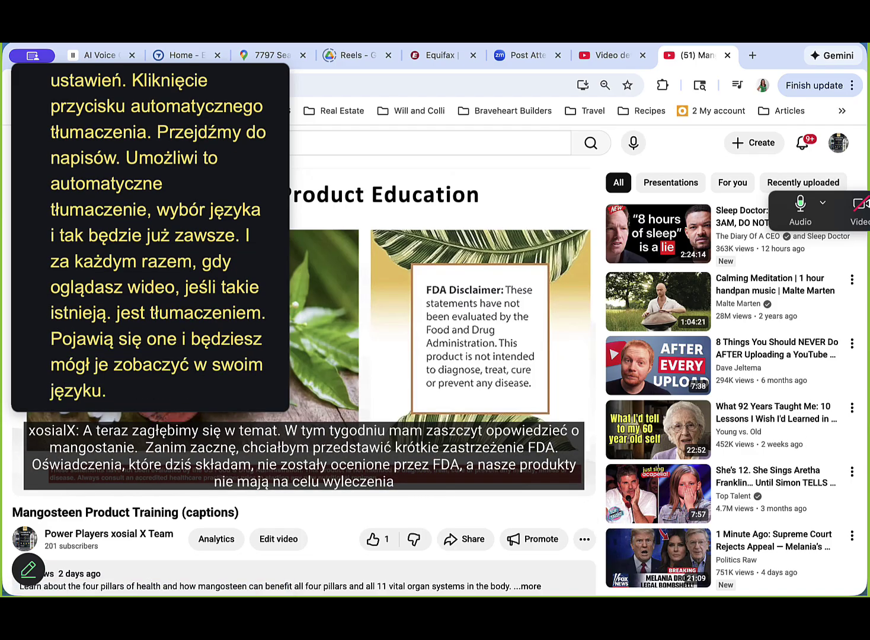
pyautogui.click(33, 55)
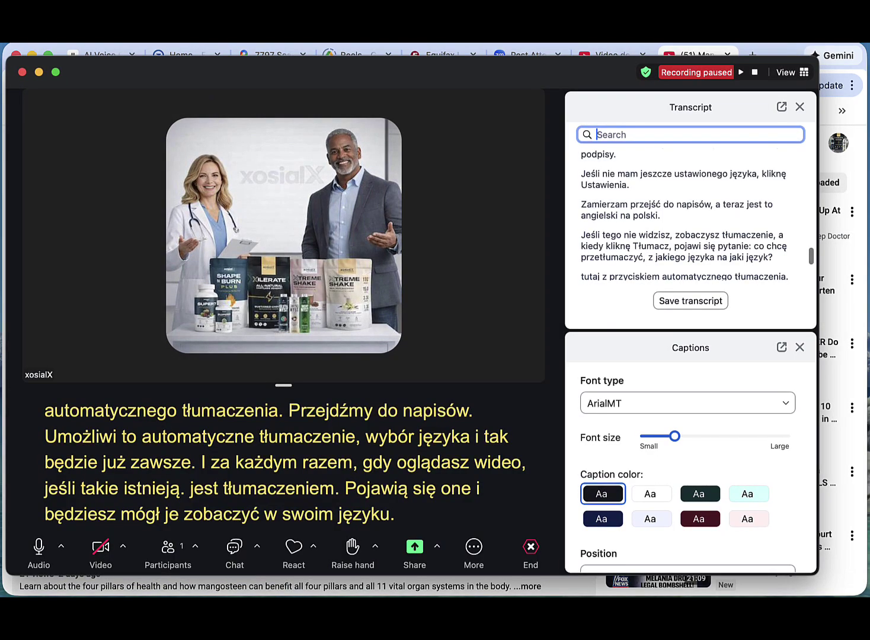
pyautogui.click(799, 347)
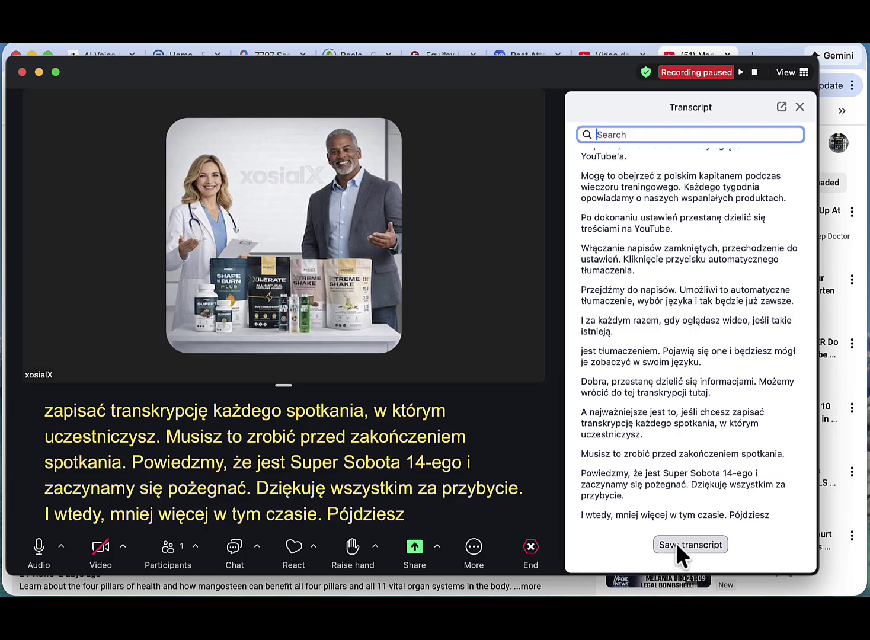
# - Save the meeting transcript and reveal the saved file in Finder, moving the Finder window into view
pyautogui.click(676, 544)
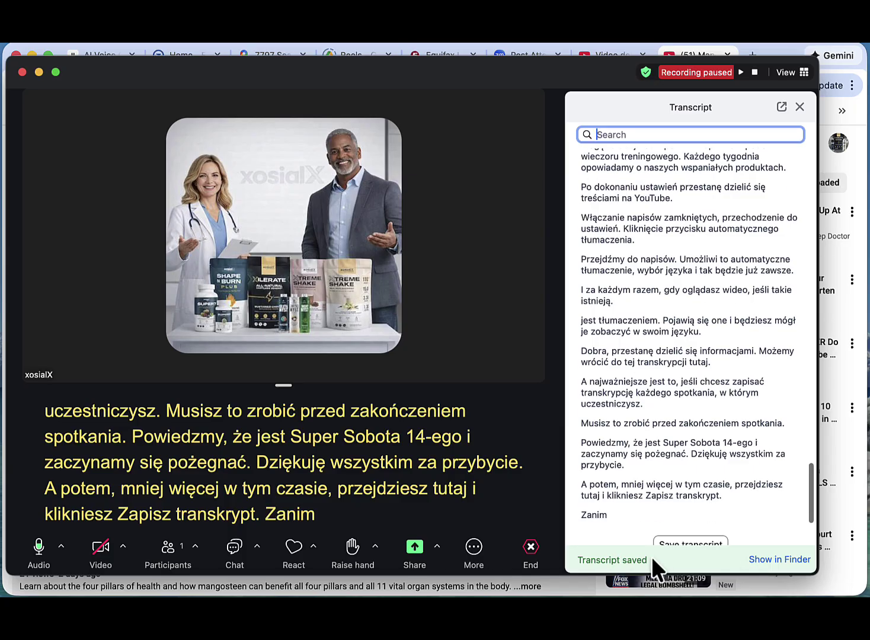
pyautogui.click(774, 558)
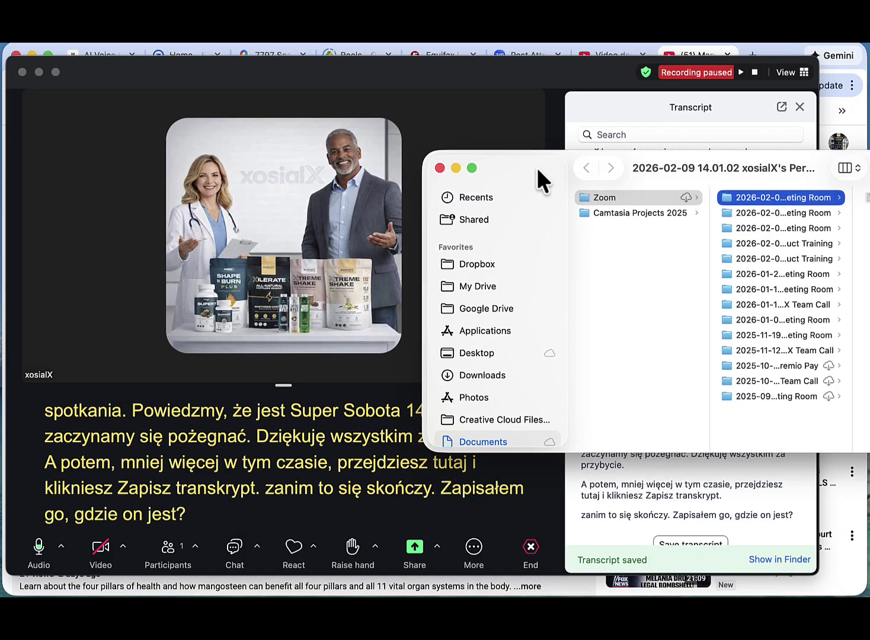
pyautogui.moveTo(535, 165); pyautogui.dragTo(381, 191)
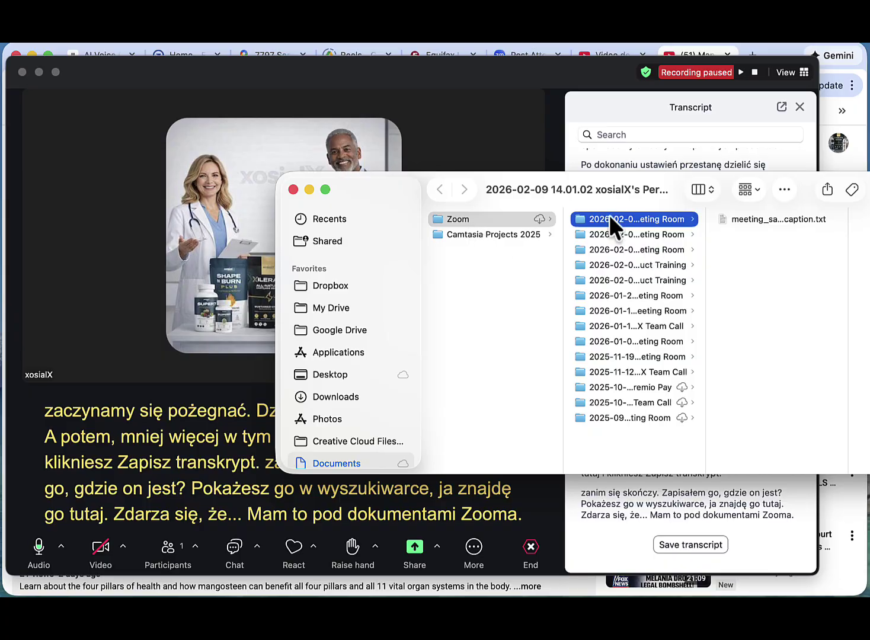
# - Preview meeting_saved_closed_caption.txt in an enlarged Finder window, read through the transcript text and return to the meeting
pyautogui.click(762, 219)
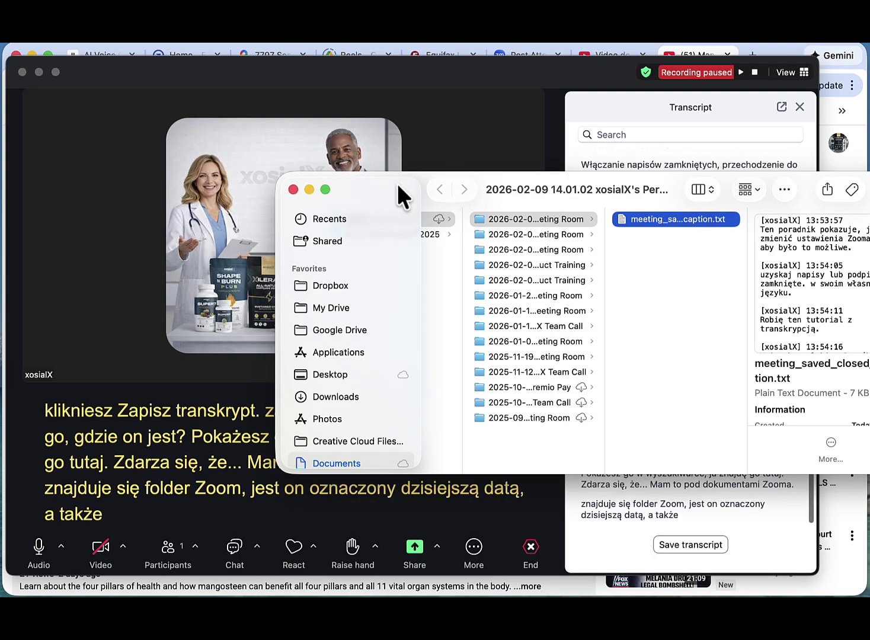
pyautogui.moveTo(396, 182); pyautogui.dragTo(180, 173)
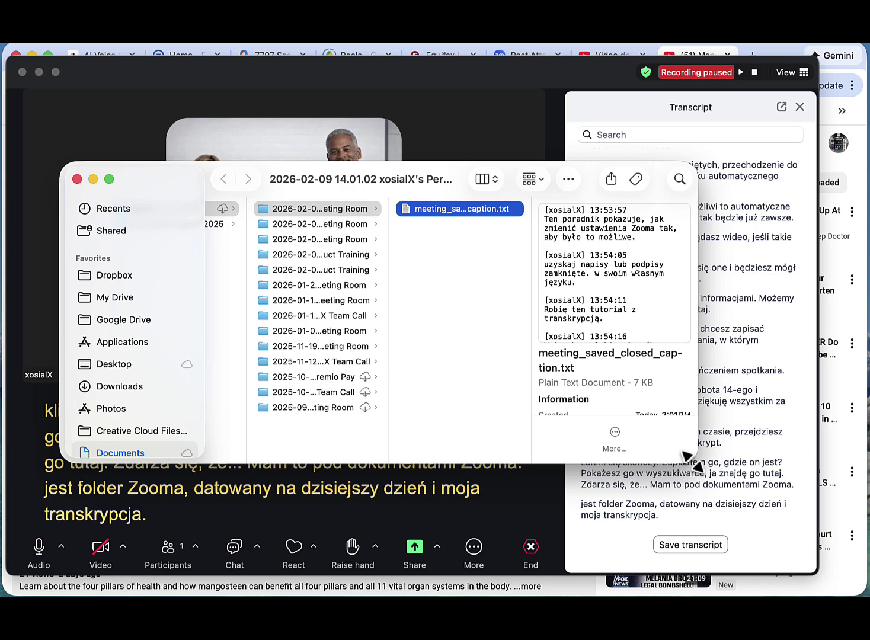
pyautogui.moveTo(687, 460); pyautogui.dragTo(813, 553)
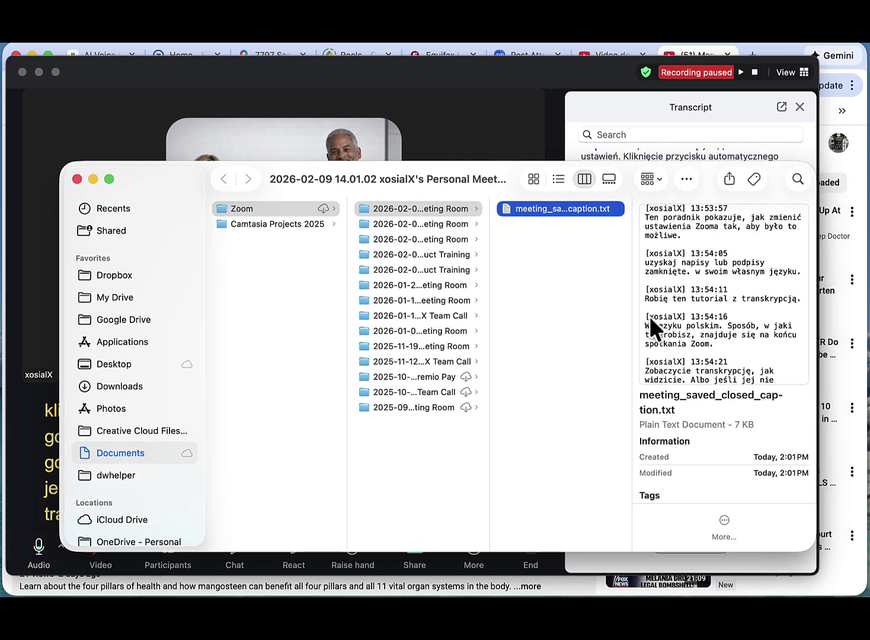
pyautogui.scroll(-8, 650, 315)
pyautogui.scroll(-5, 650, 315)
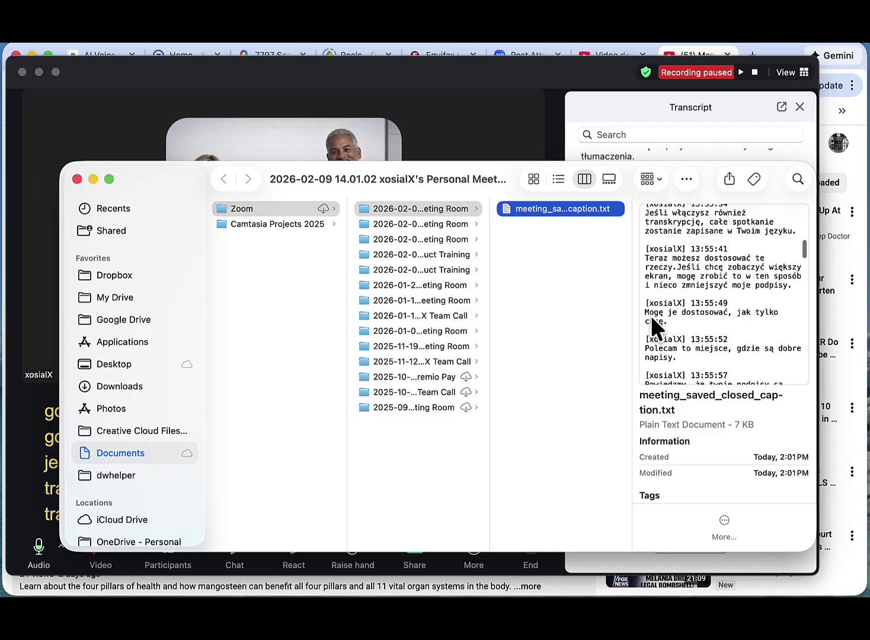
pyautogui.scroll(-3, 650, 315)
pyautogui.scroll(-6, 650, 316)
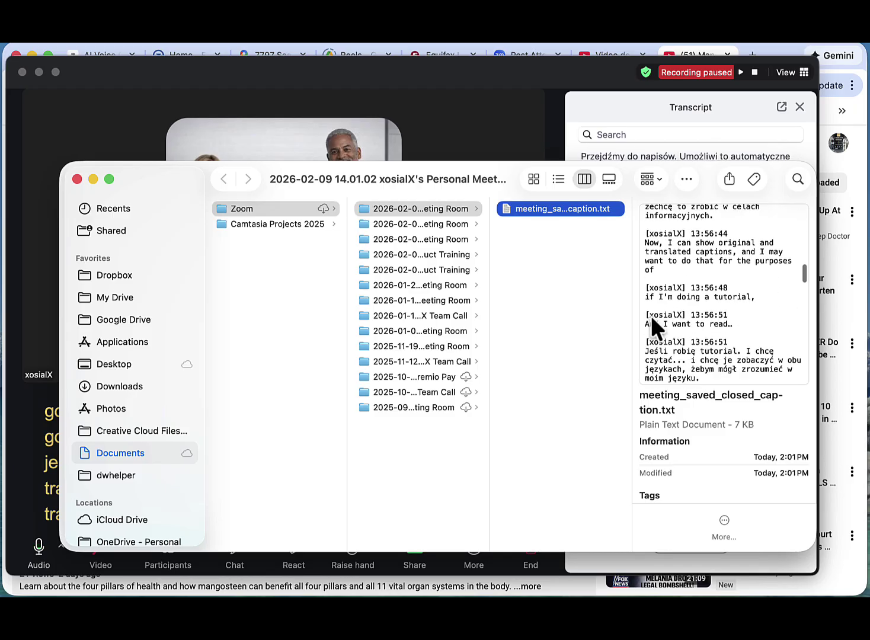
pyautogui.scroll(-8, 651, 316)
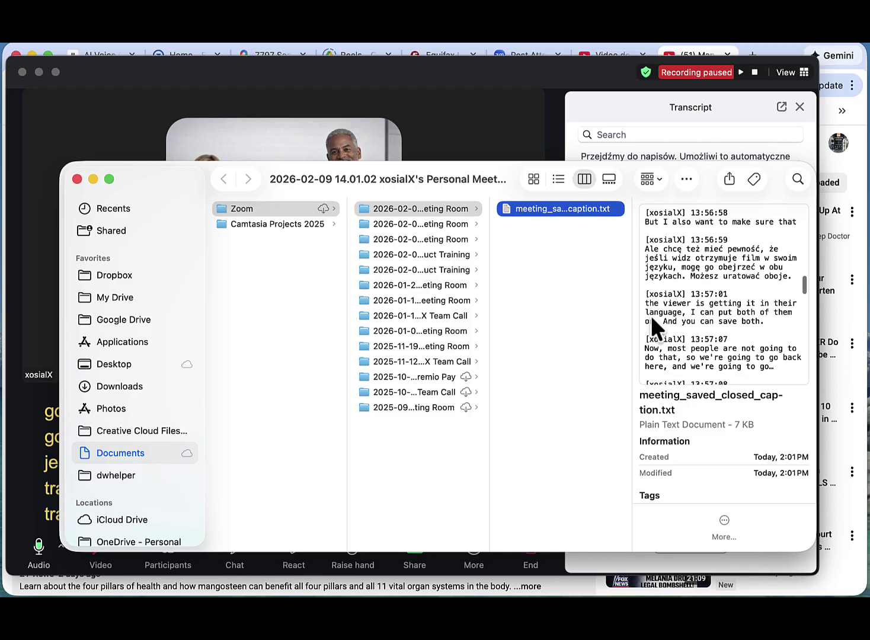
pyautogui.scroll(-12, 651, 315)
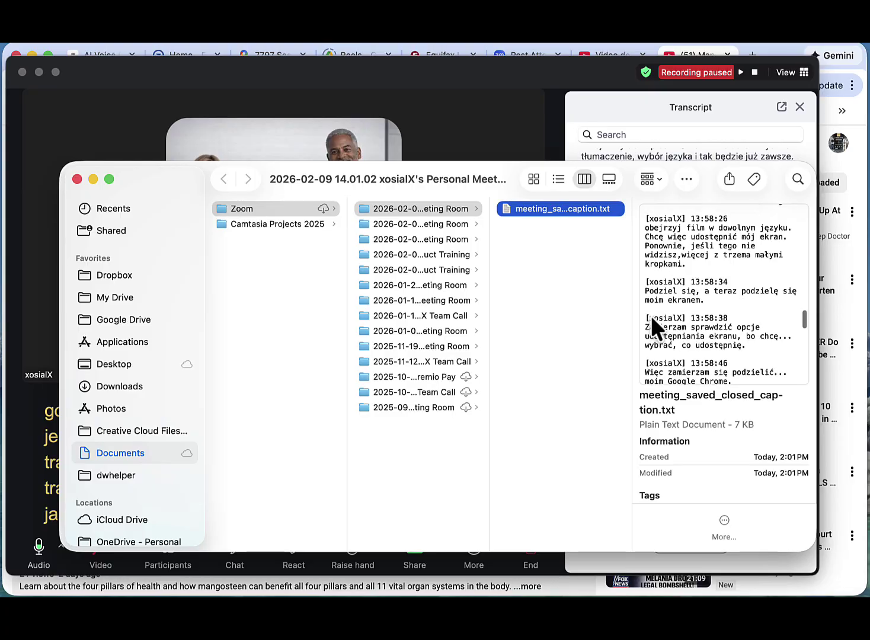
pyautogui.click(77, 178)
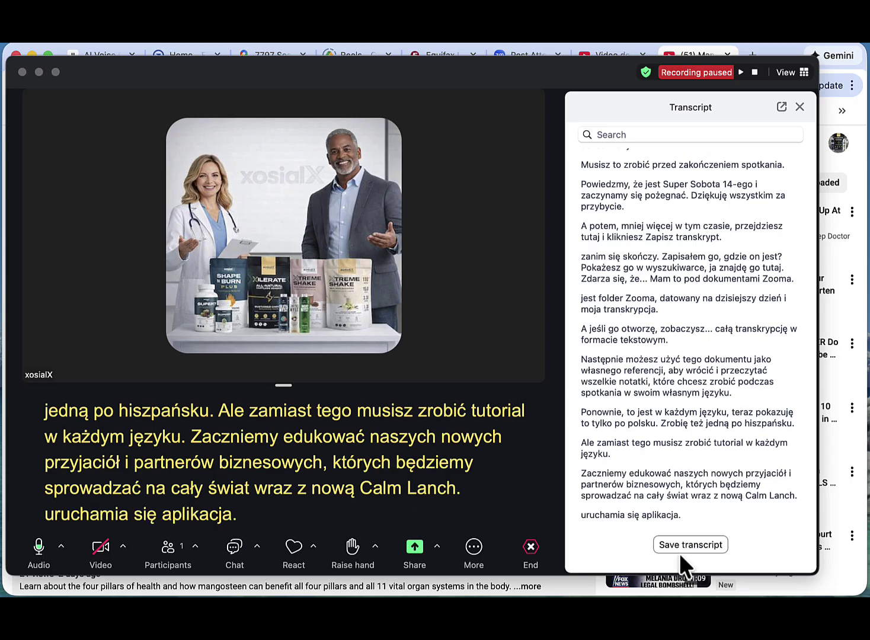
# - Save the transcript again and end the meeting for all, closing the leftover Finder window
pyautogui.click(677, 544)
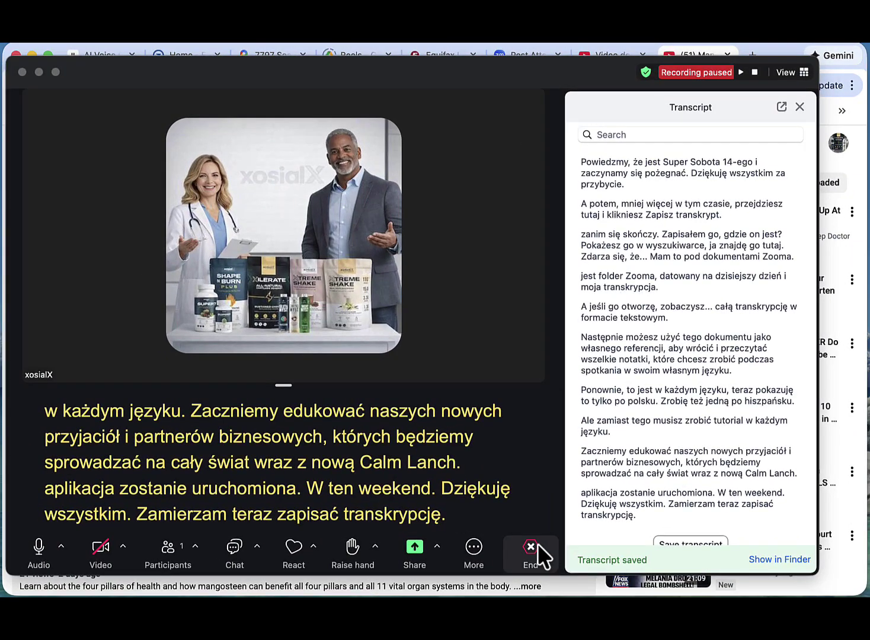
pyautogui.click(530, 545)
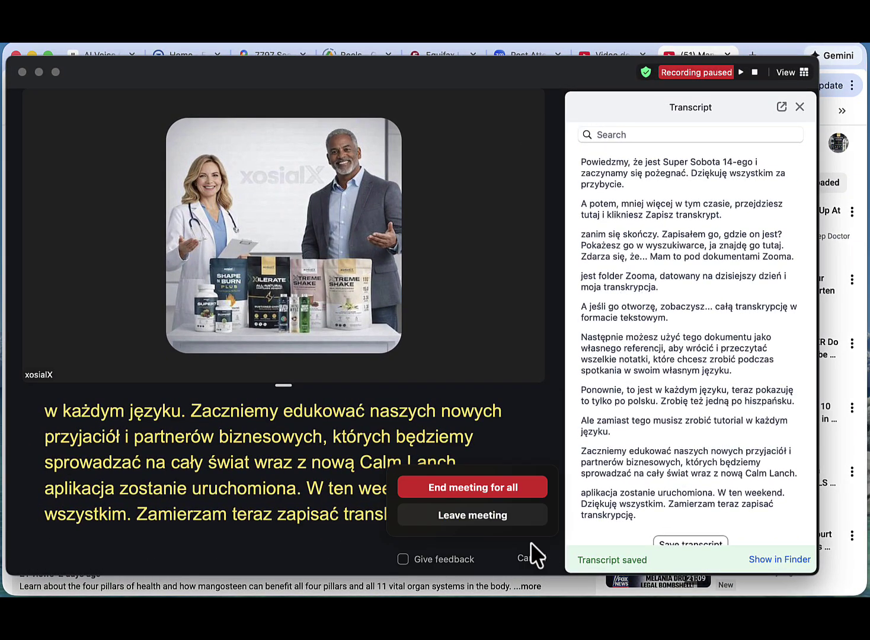
pyautogui.click(486, 486)
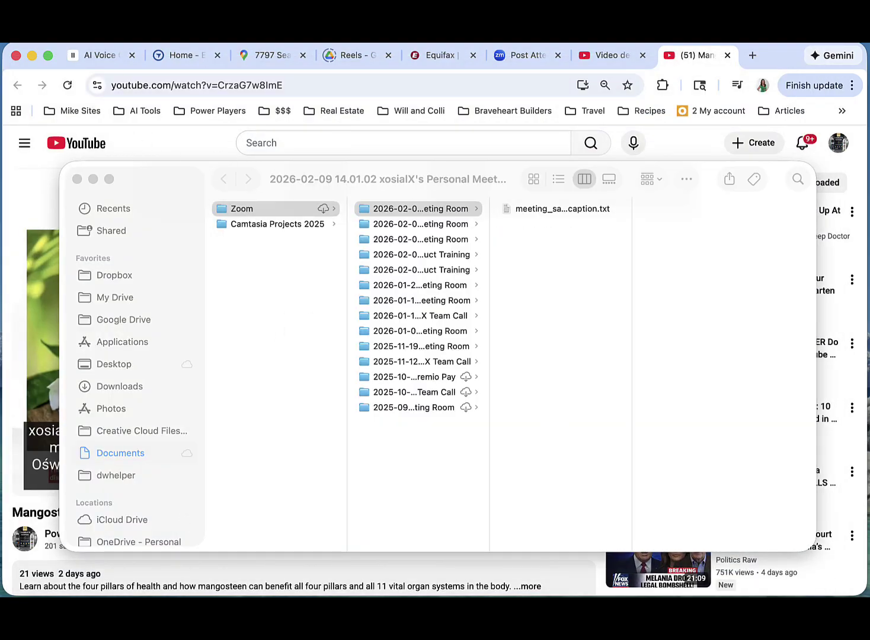
pyautogui.click(77, 178)
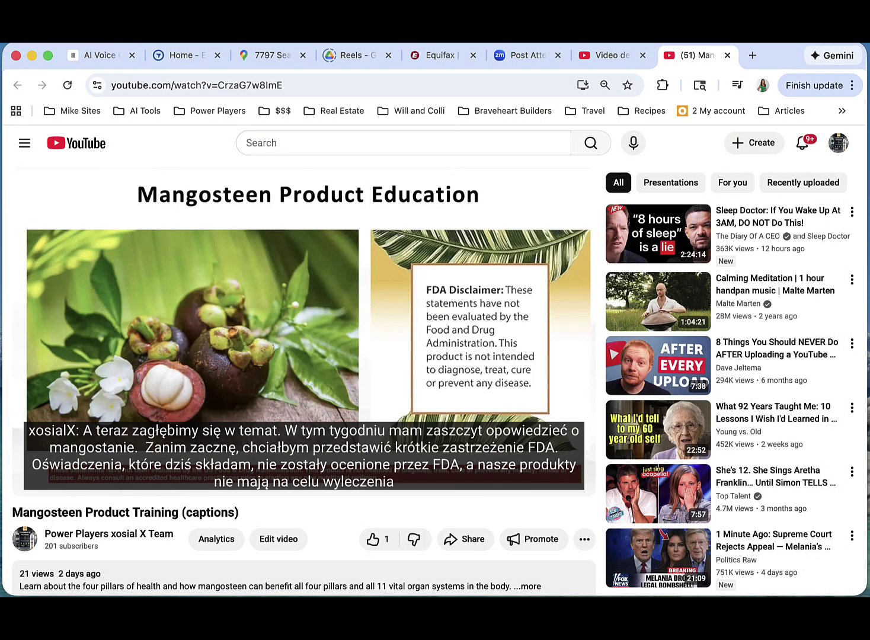